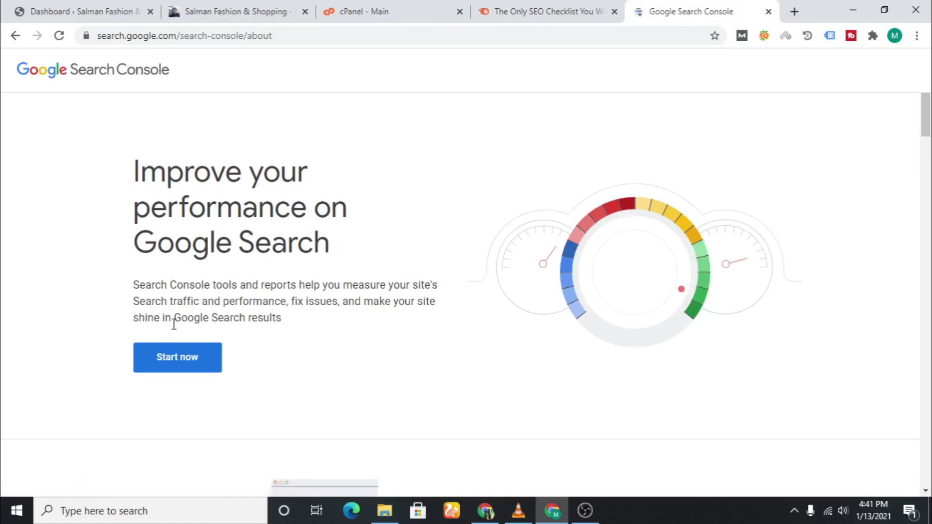
# Start Google Search Console and switch to the second signed-in Google account.
pyautogui.click(183, 357)
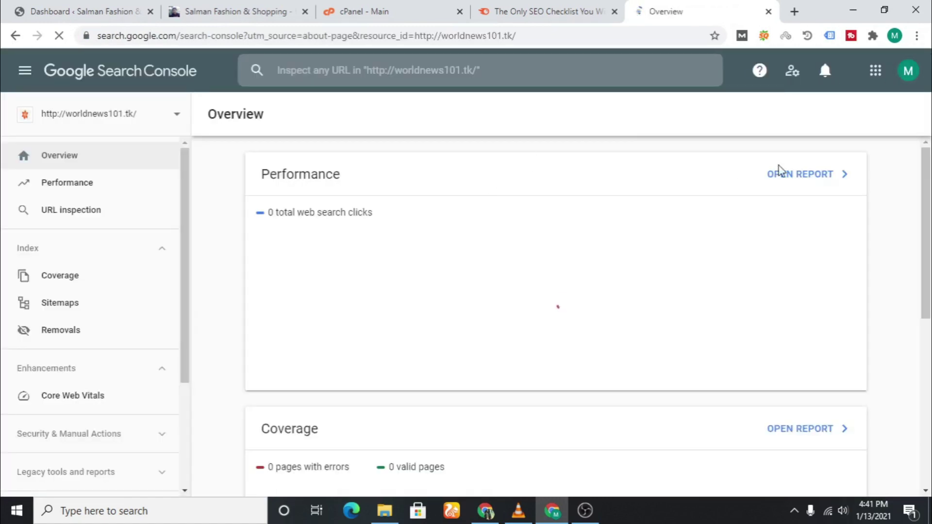
pyautogui.click(906, 79)
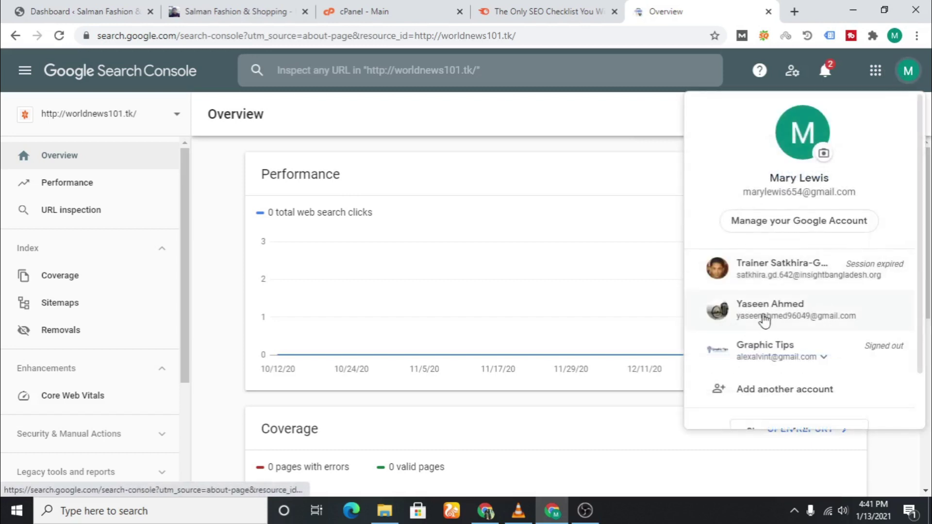
pyautogui.click(762, 313)
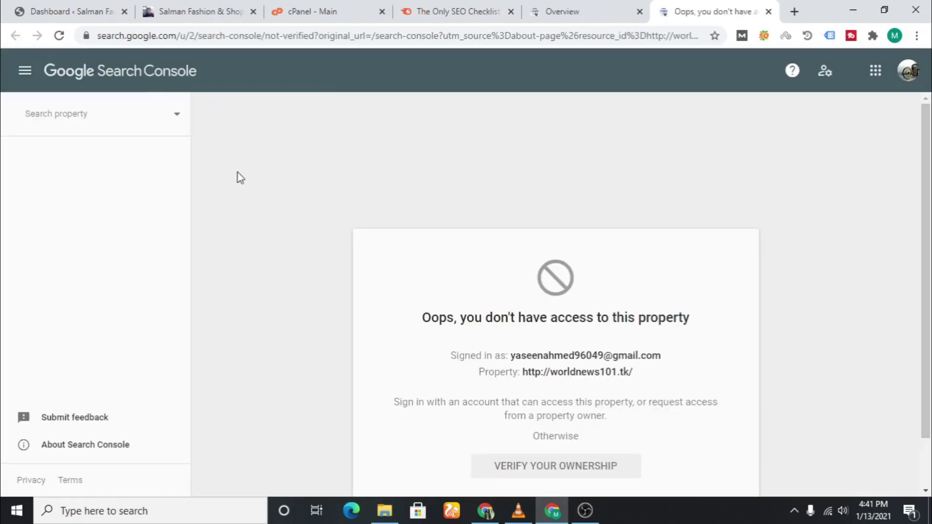
# Return to the Search Console home for this account and begin adding a new property.
pyautogui.click(128, 75)
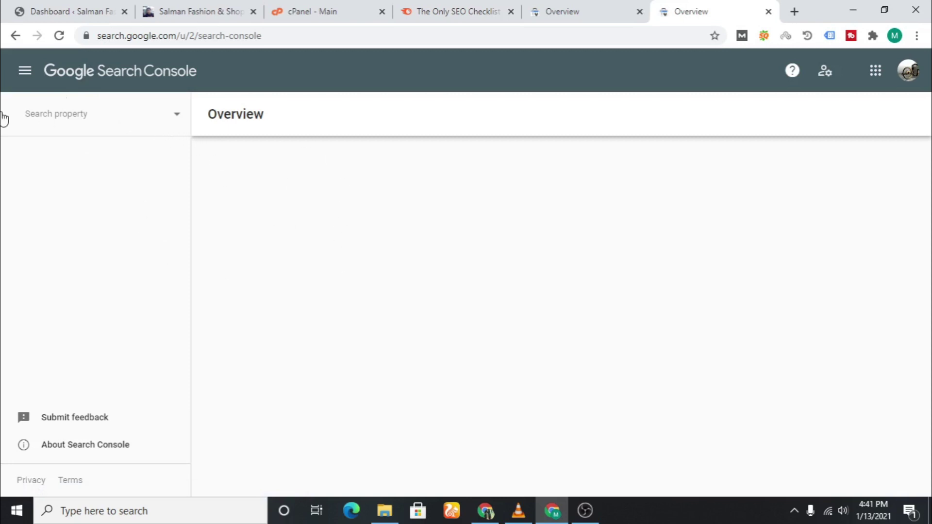
pyautogui.click(181, 122)
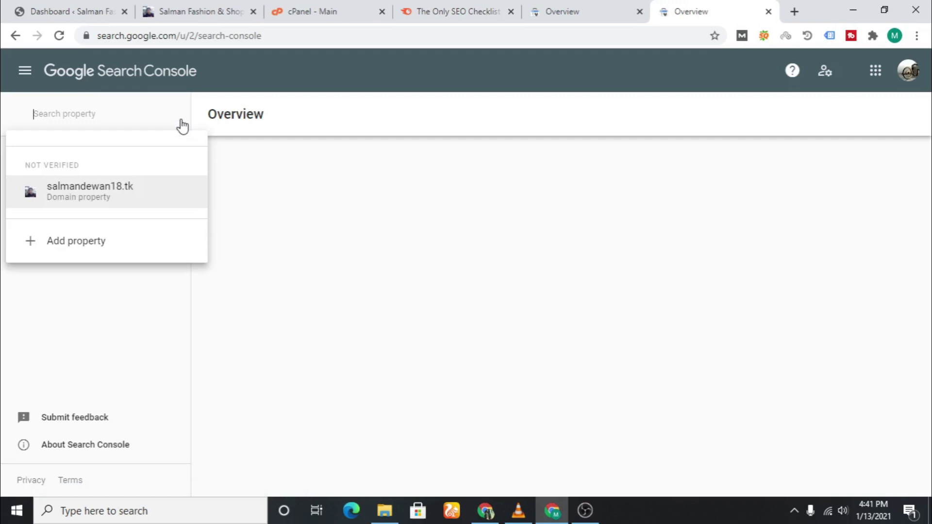
pyautogui.click(77, 243)
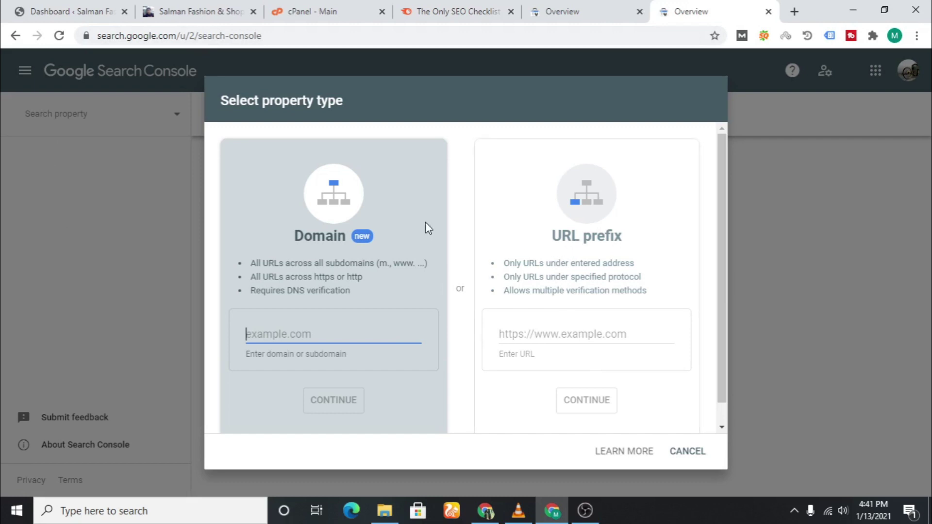
pyautogui.click(537, 227)
pyautogui.click(322, 199)
pyautogui.click(562, 229)
pyautogui.click(398, 232)
pyautogui.click(491, 226)
pyautogui.click(374, 236)
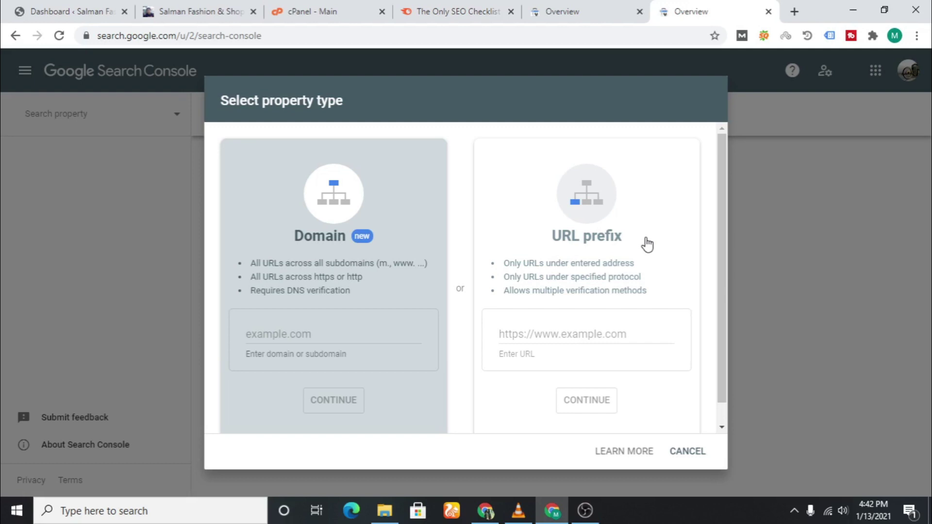
# Copy the address from the site's open page and enter it as the Domain property salmandewan18.tk, without the protocol and trailing slash.
pyautogui.click(217, 10)
pyautogui.click(120, 36)
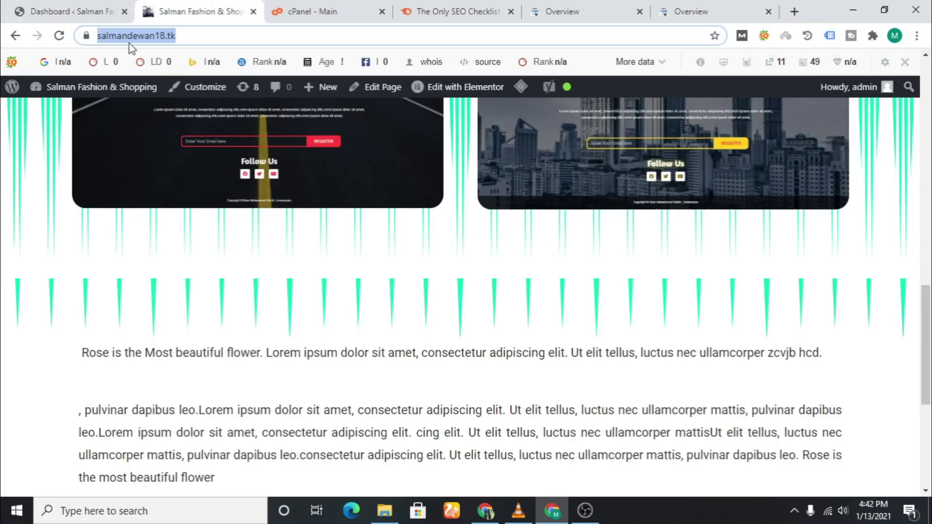
pyautogui.click(689, 11)
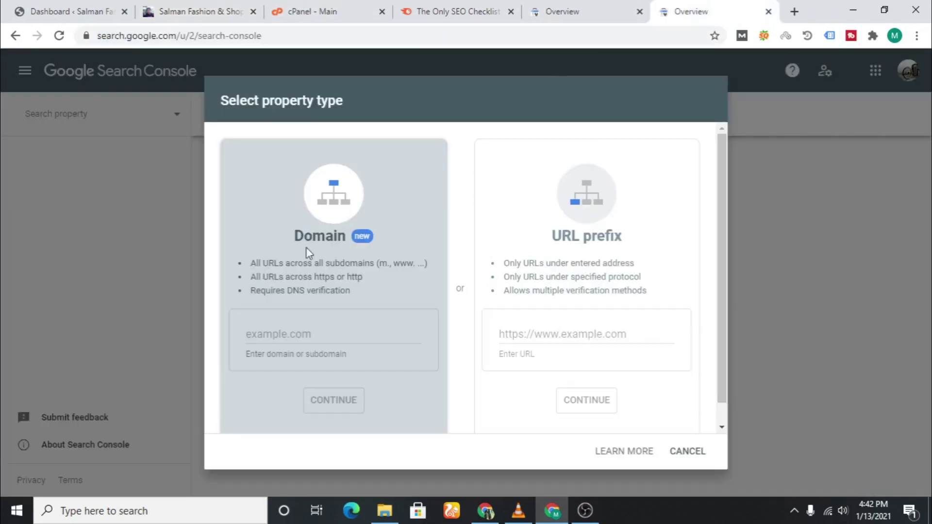
pyautogui.click(271, 335)
pyautogui.write('https://salmandewan18.tk/')
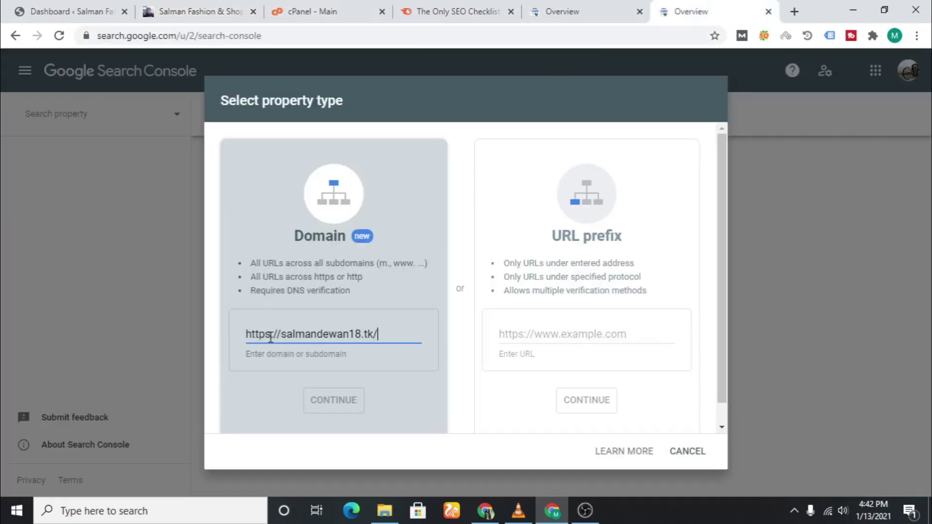
pyautogui.moveTo(282, 335); pyautogui.dragTo(239, 333)
pyautogui.press('BackSpace')
pyautogui.click(368, 335)
pyautogui.press('BackSpace')
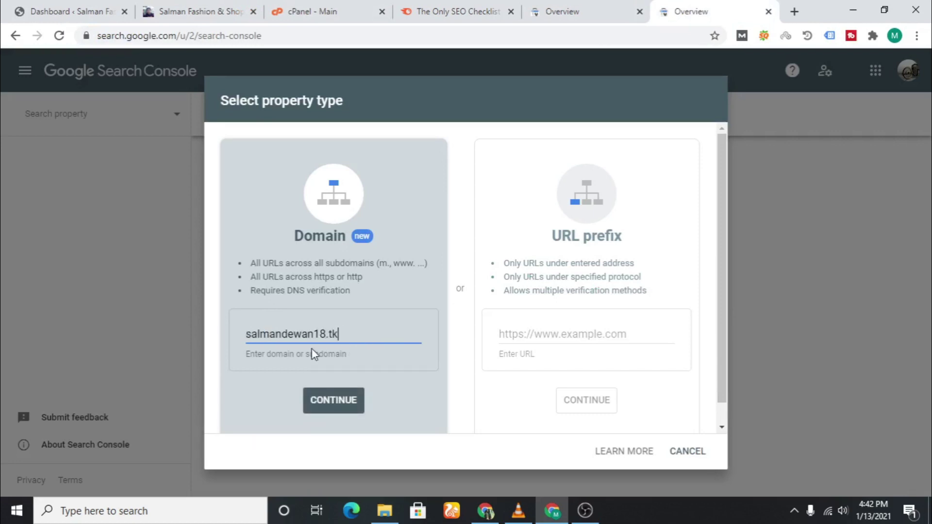
pyautogui.tripleClick(342, 336)
pyautogui.hotkey('ctrl', 'c')
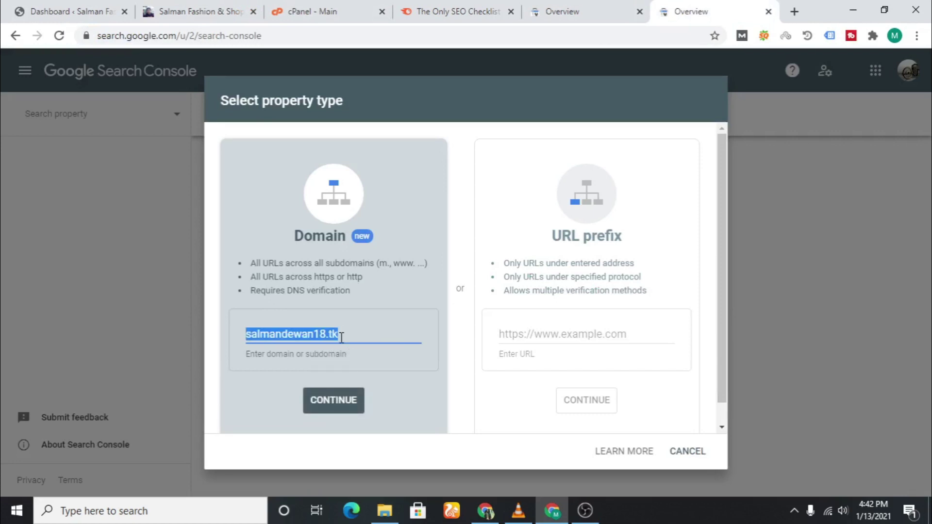
pyautogui.press('BackSpace')
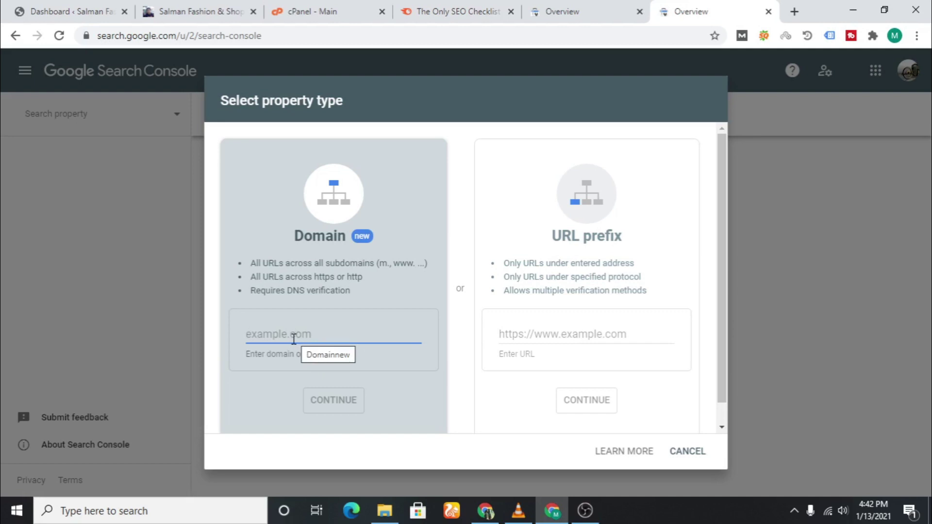
pyautogui.hotkey('ctrl', 'v')
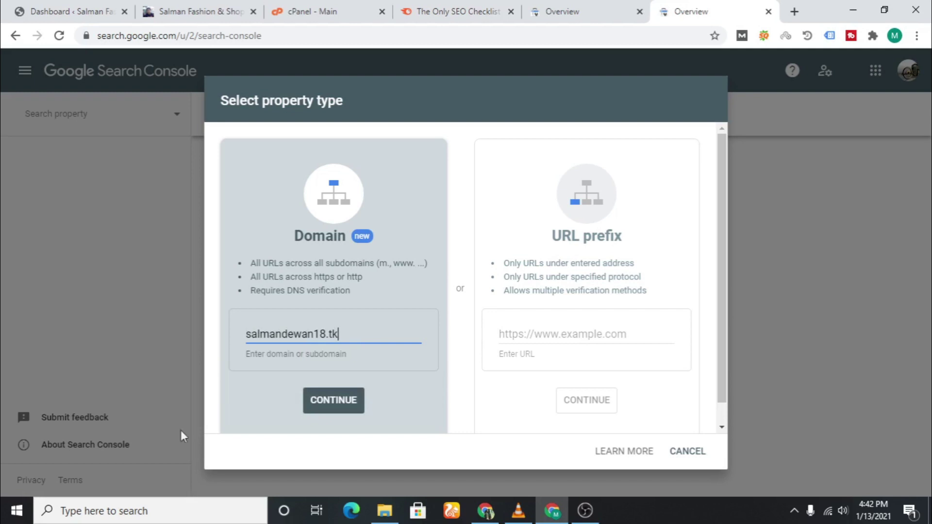
pyautogui.press('Left')
pyautogui.press('Left')
pyautogui.press('Left')
pyautogui.press('Left')
pyautogui.press('Left')
pyautogui.press('Left')
pyautogui.press('Left')
pyautogui.press('Left')
pyautogui.press('Left')
pyautogui.press('Left')
pyautogui.write('-')
pyautogui.press('BackSpace')
# Continue to DNS ownership verification for the domain, and open the Zone Editor in cPanel.
pyautogui.click(342, 408)
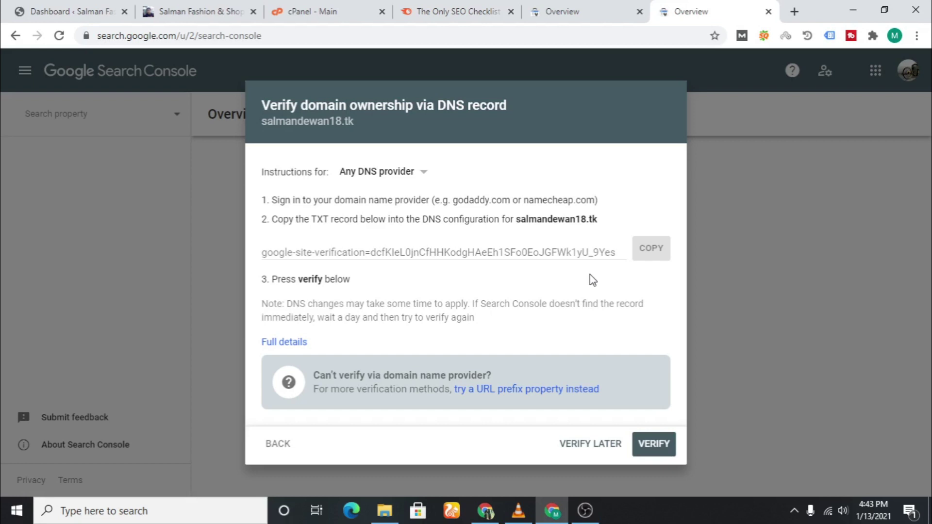
pyautogui.click(334, 14)
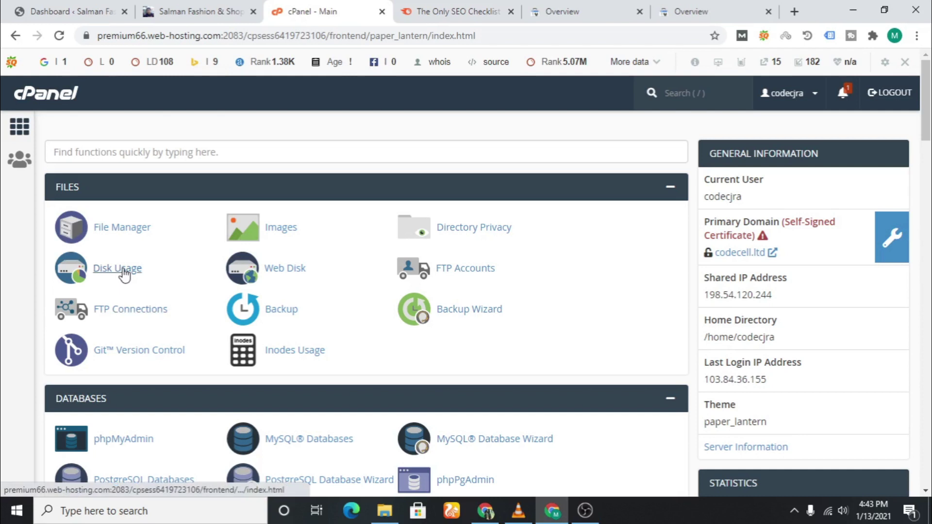
pyautogui.scroll(-1, 301, 219)
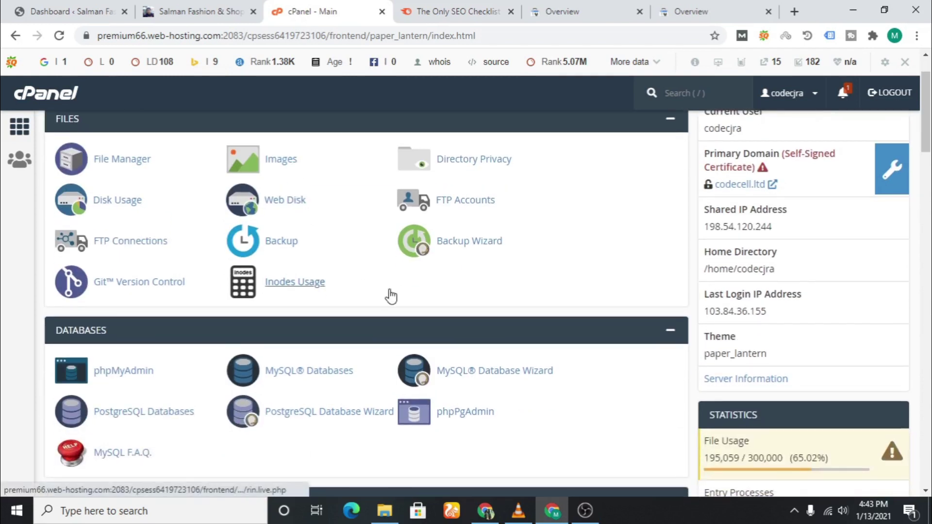
pyautogui.scroll(1, 146, 322)
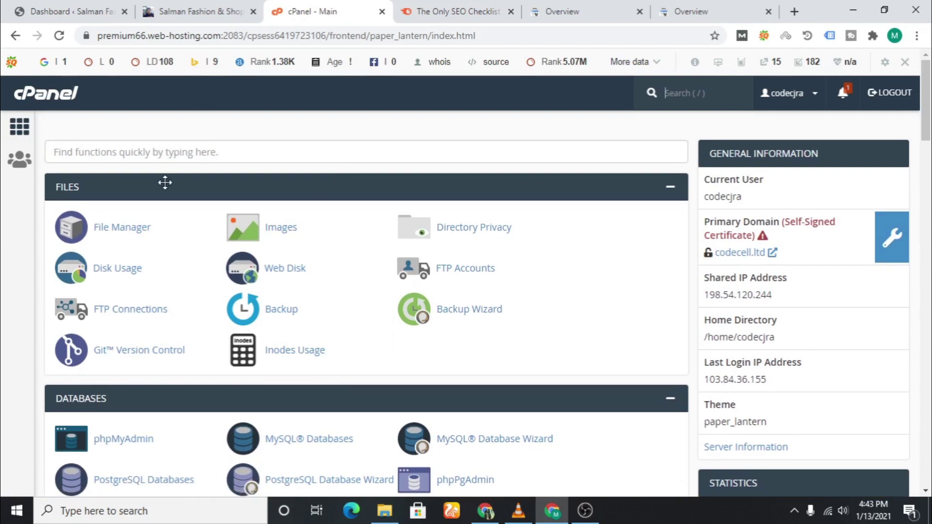
pyautogui.scroll(-3, 154, 245)
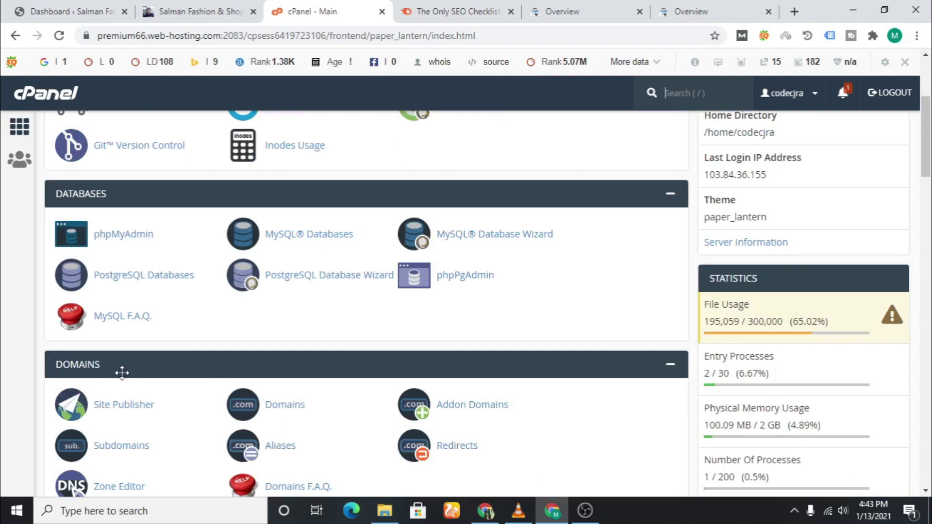
pyautogui.scroll(-2, 97, 371)
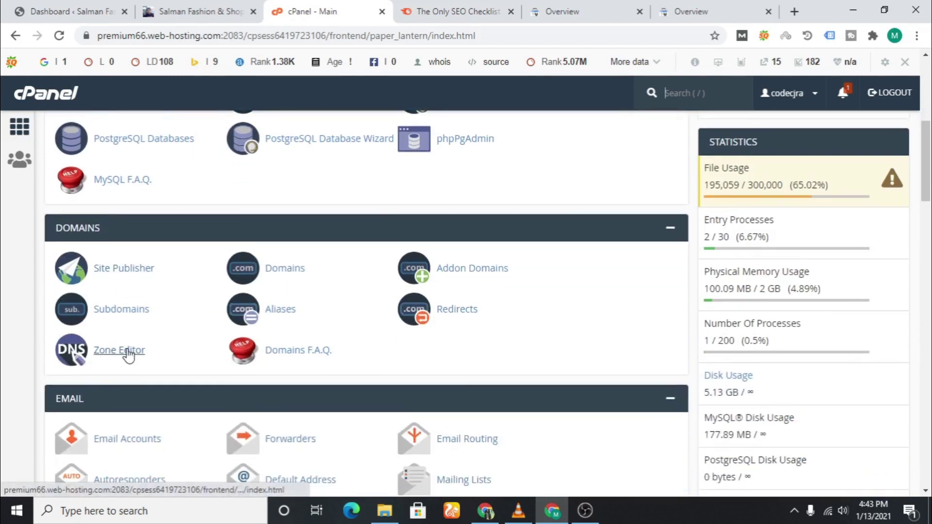
pyautogui.click(124, 357)
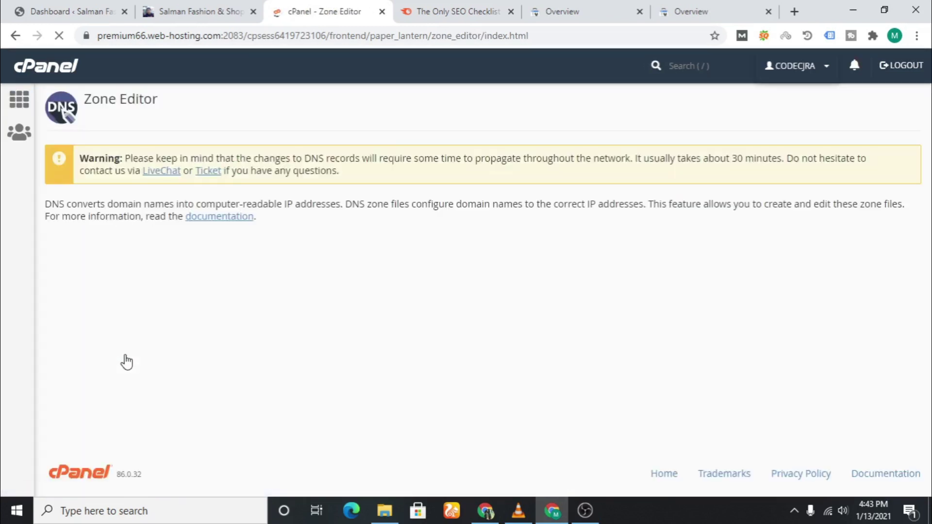
# Find salmandewan18.tk among the hosted domains and open its zone records for management.
pyautogui.scroll(-5, 125, 360)
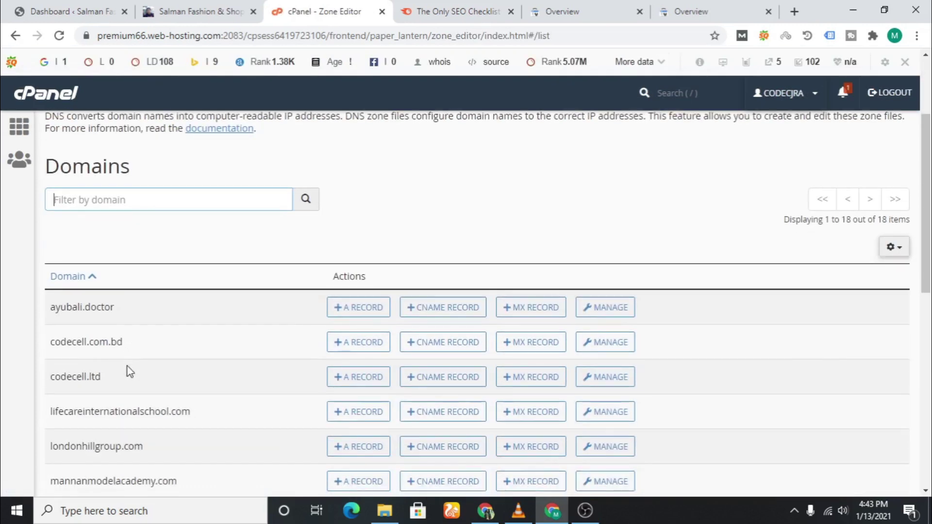
pyautogui.scroll(-4, 88, 339)
pyautogui.scroll(-2, 103, 375)
pyautogui.scroll(10, 115, 377)
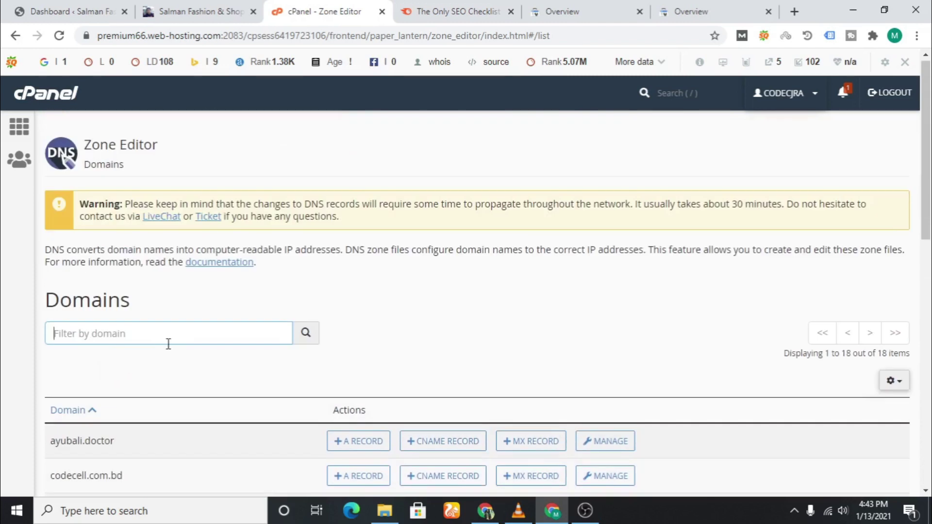
pyautogui.scroll(-4, 166, 343)
pyautogui.scroll(-4, 166, 363)
pyautogui.scroll(7, 167, 363)
pyautogui.scroll(-4, 167, 363)
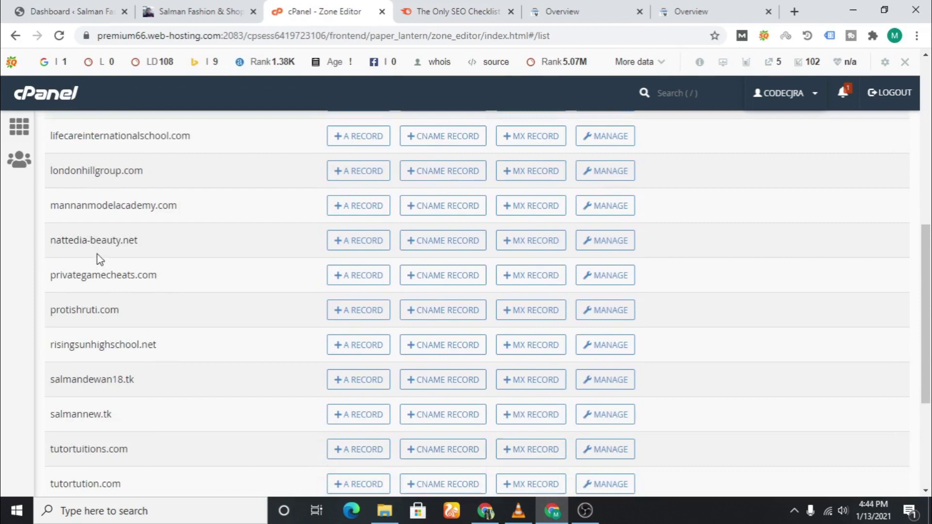
pyautogui.scroll(-1, 102, 264)
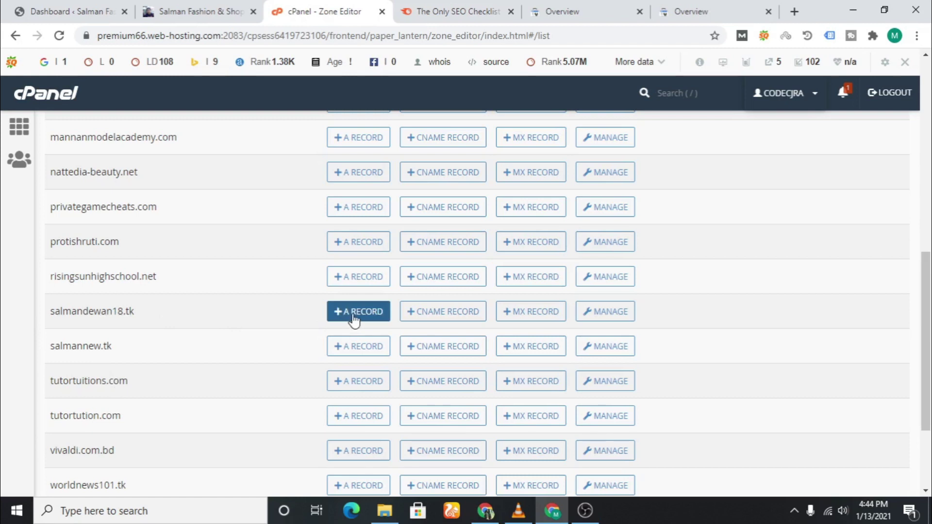
pyautogui.click(589, 316)
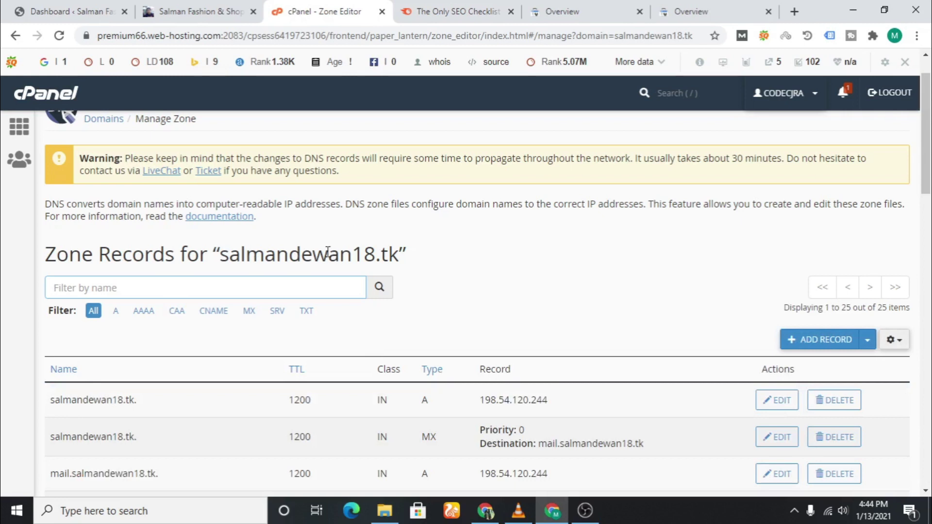
# Begin a new zone record for salmandewan18.tk and set its type to TXT.
pyautogui.click(820, 349)
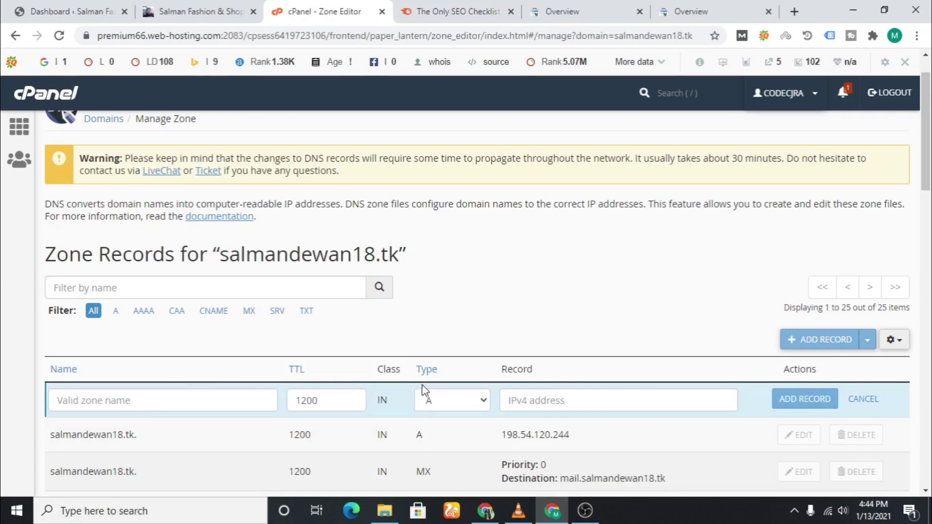
pyautogui.click(479, 406)
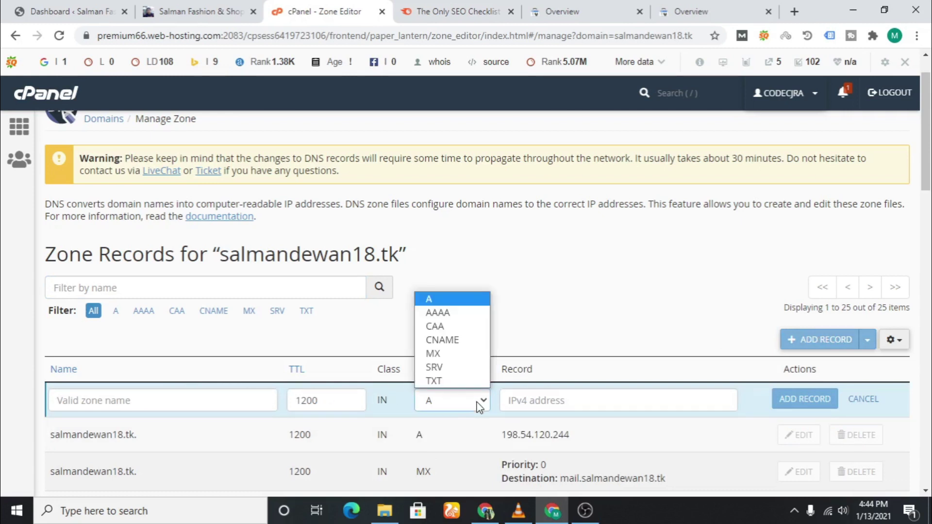
pyautogui.click(455, 381)
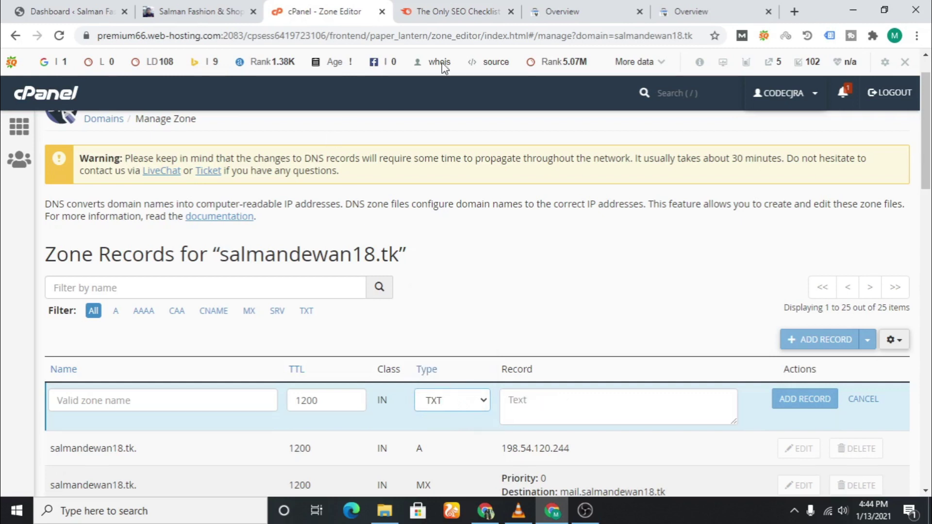
# Switch back to Search Console and copy the TXT verification record for salmandewan18.tk.
pyautogui.click(554, 11)
pyautogui.click(669, 6)
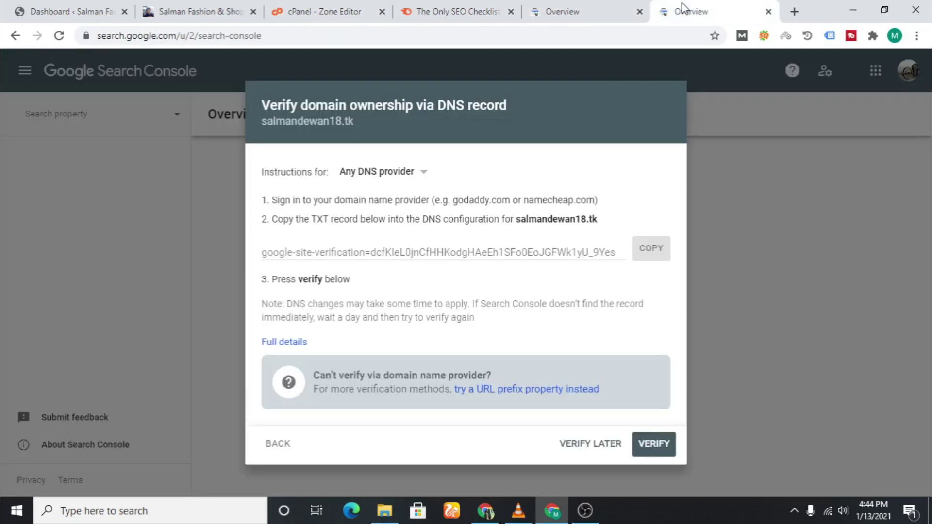
pyautogui.moveTo(307, 219); pyautogui.dragTo(360, 218)
pyautogui.doubleClick(369, 219)
pyautogui.click(568, 7)
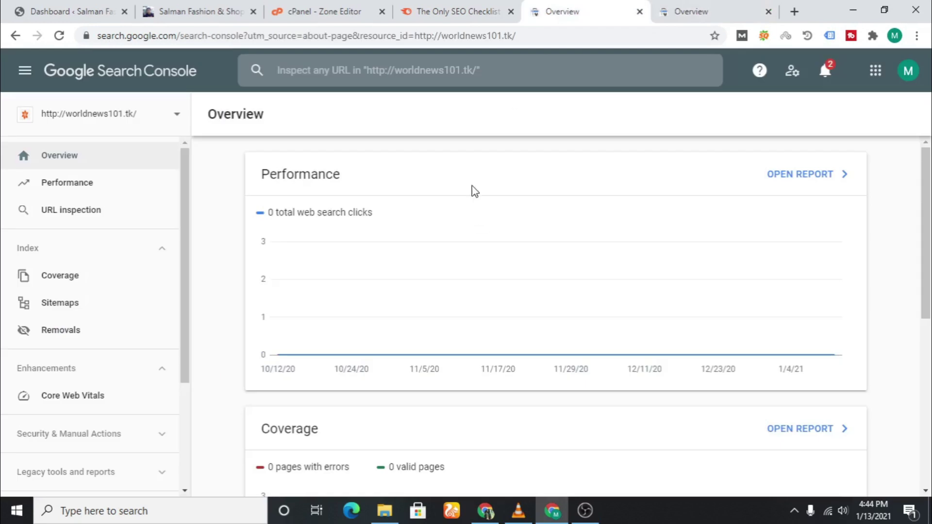
pyautogui.click(682, 7)
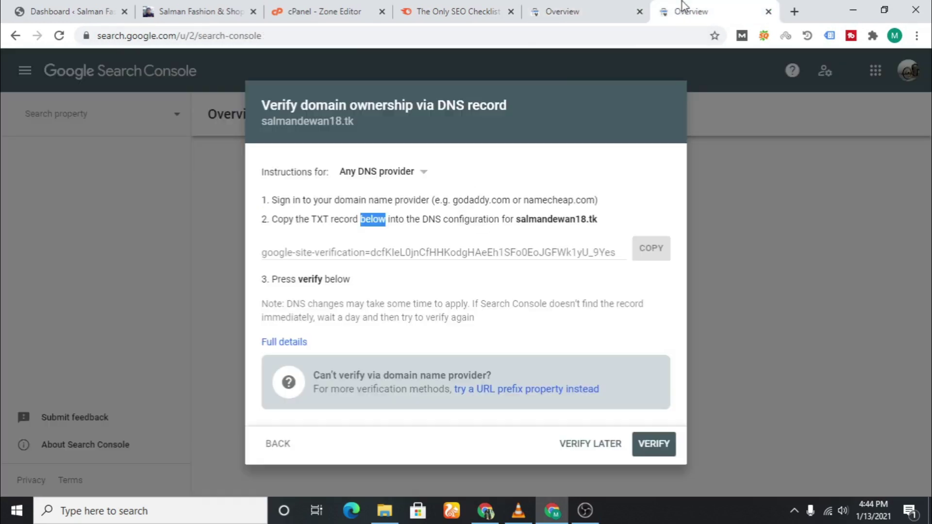
pyautogui.click(414, 250)
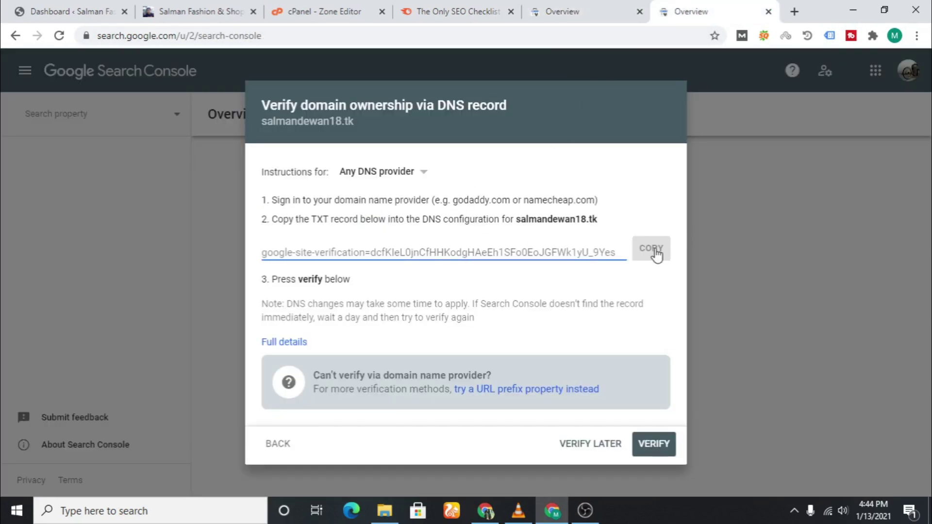
pyautogui.click(656, 250)
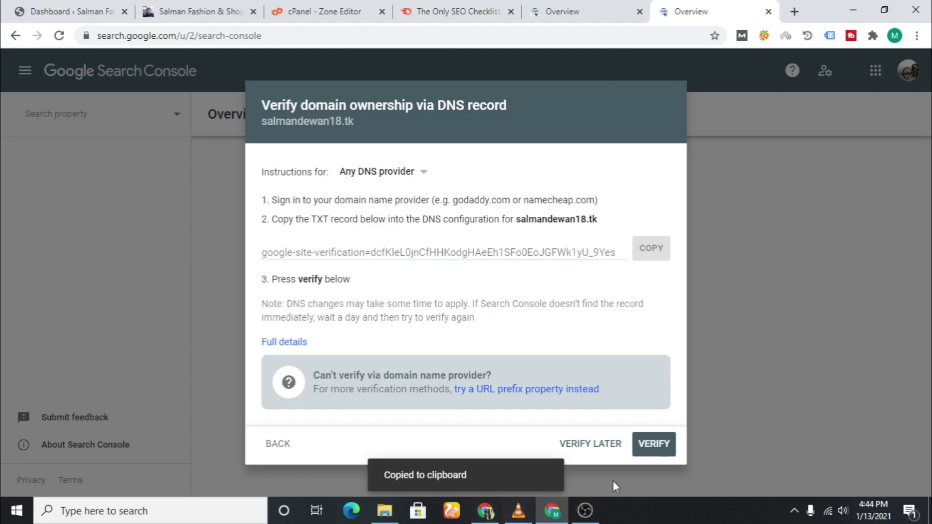
pyautogui.click(577, 12)
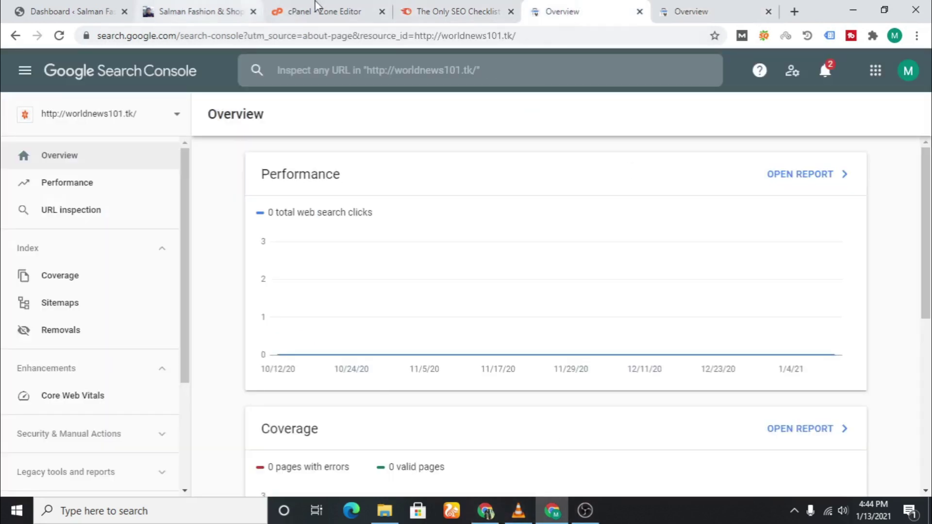
# Return to the cPanel Zone Editor and paste the copied Google site verification token as the new TXT record's text.
pyautogui.click(291, 7)
pyautogui.scroll(-1, 257, 321)
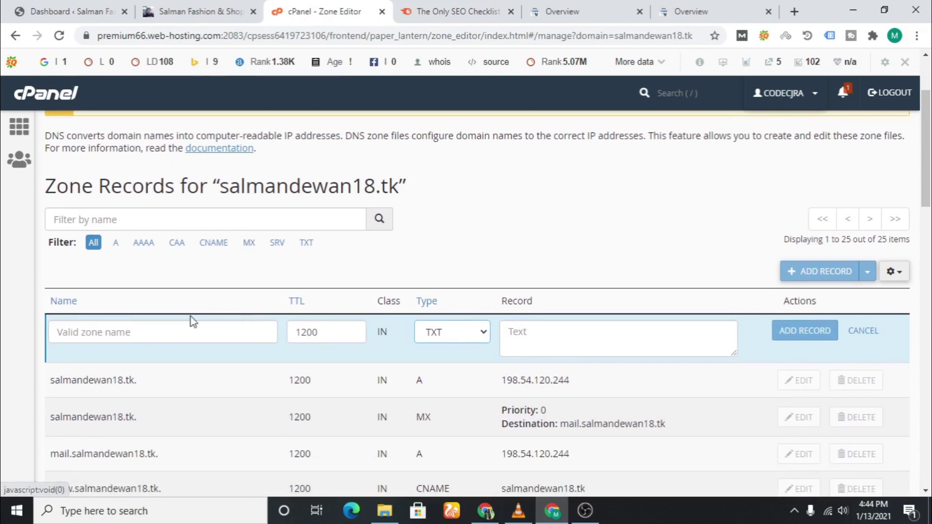
pyautogui.click(526, 337)
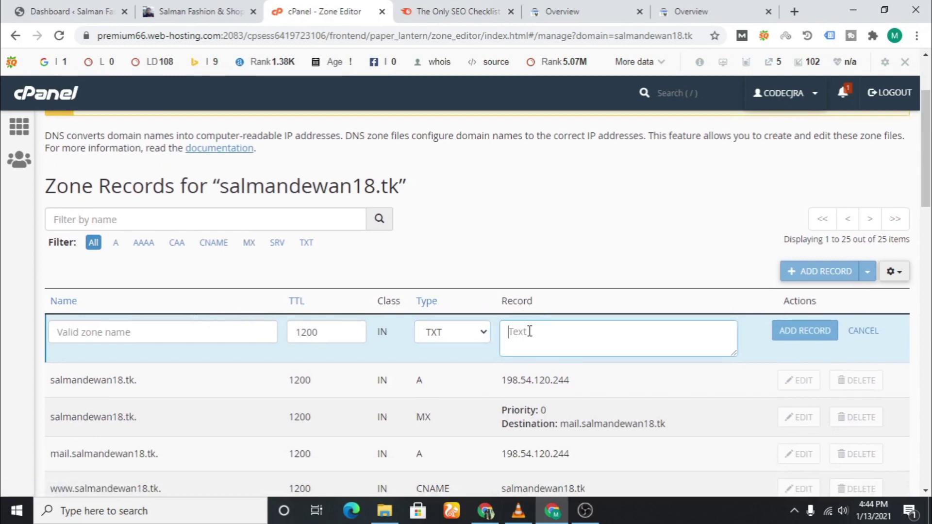
pyautogui.hotkey('ctrl', 'v')
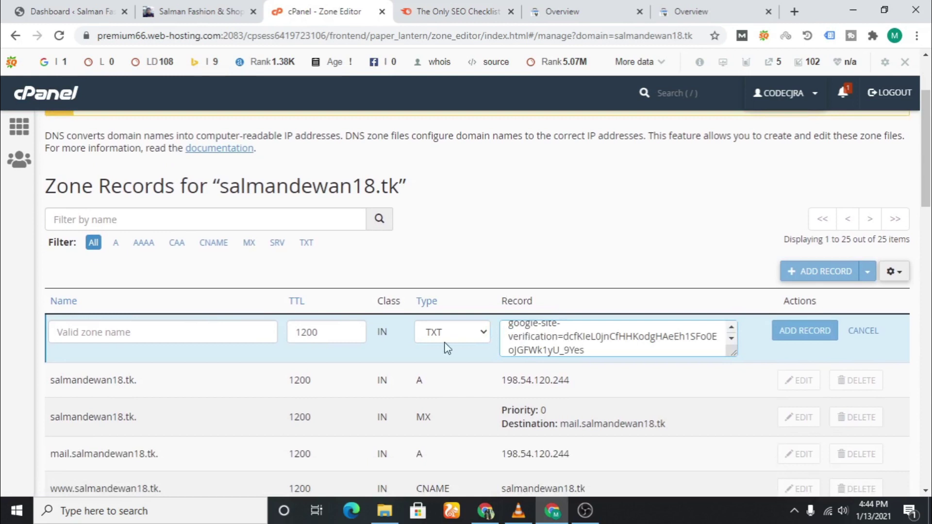
# Name the new TXT record salmandewan18.tk. with its trailing dot and add it to the zone.
pyautogui.click(85, 332)
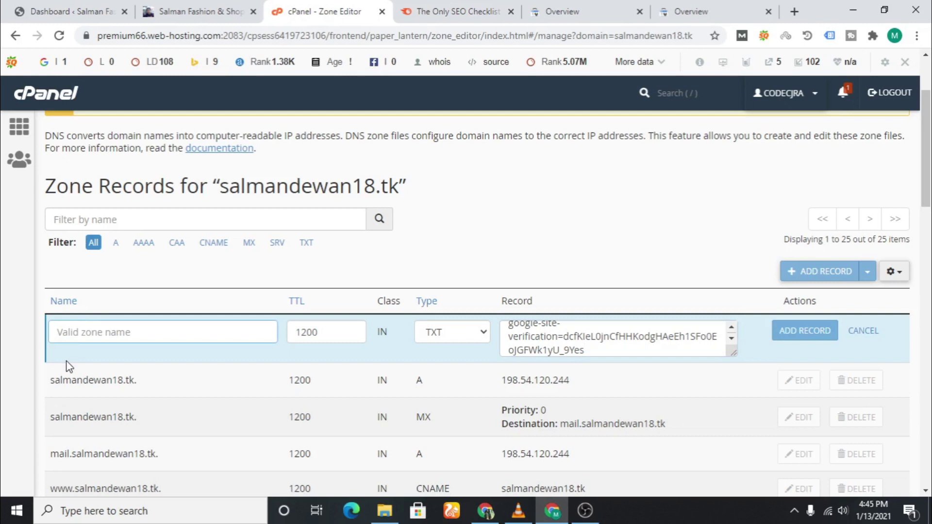
pyautogui.tripleClick(74, 381)
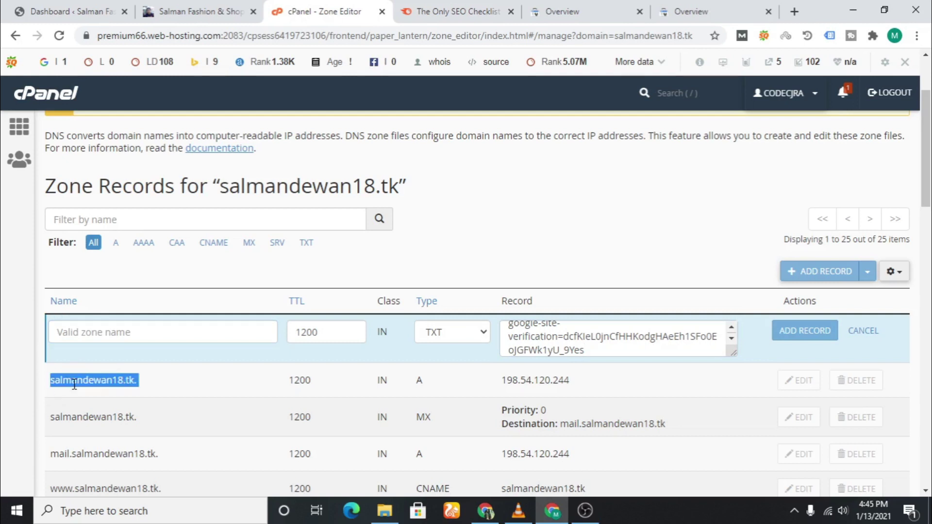
pyautogui.click(100, 339)
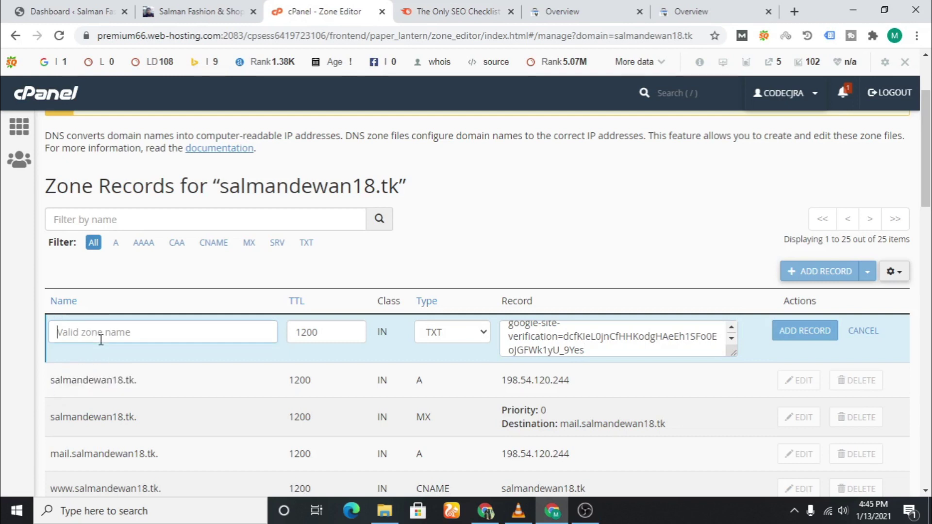
pyautogui.hotkey('ctrl', 'v')
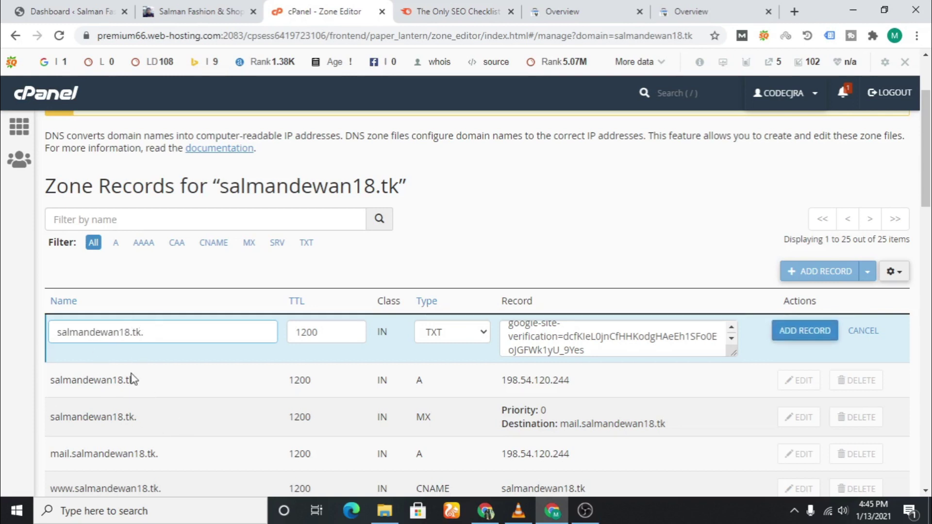
pyautogui.press('BackSpace')
pyautogui.write('.')
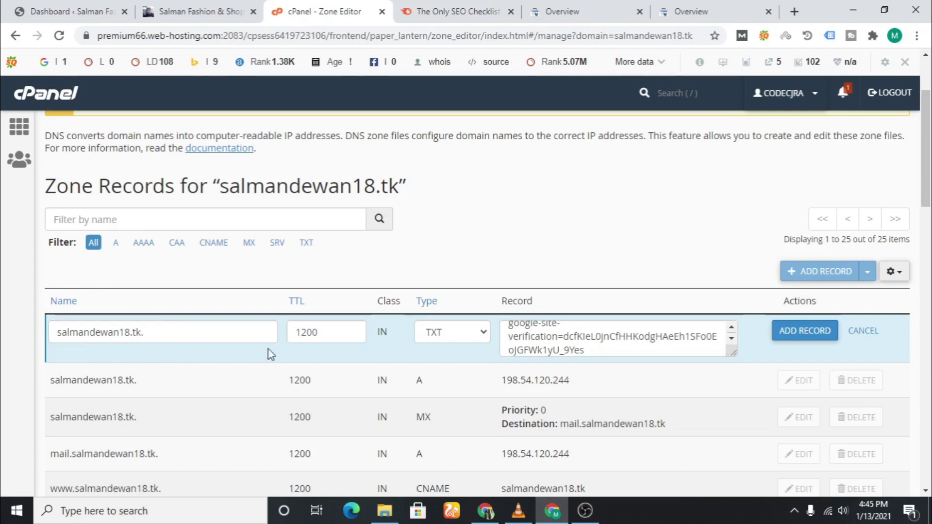
pyautogui.click(789, 335)
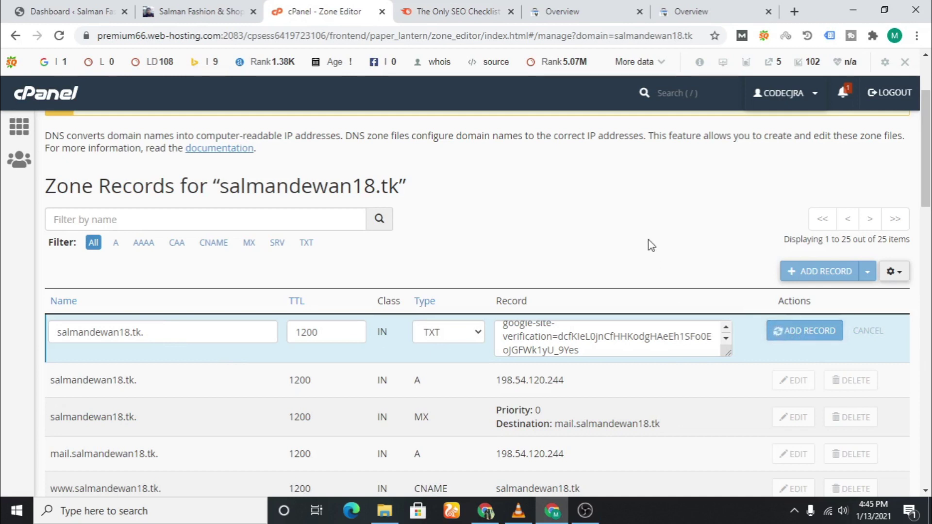
# Examine the zone records for salmandewan18.tk to find the newly added google-site-verification TXT entry.
pyautogui.scroll(1, 651, 223)
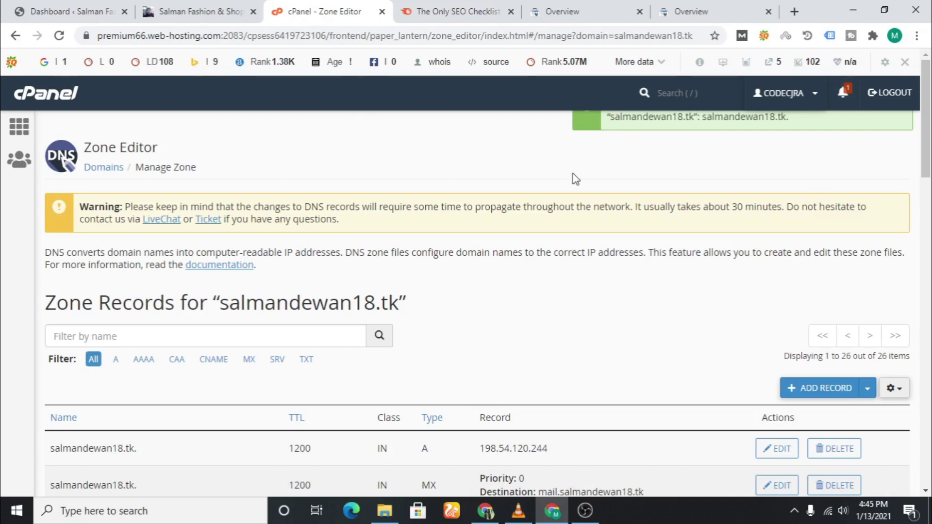
pyautogui.scroll(-10, 350, 471)
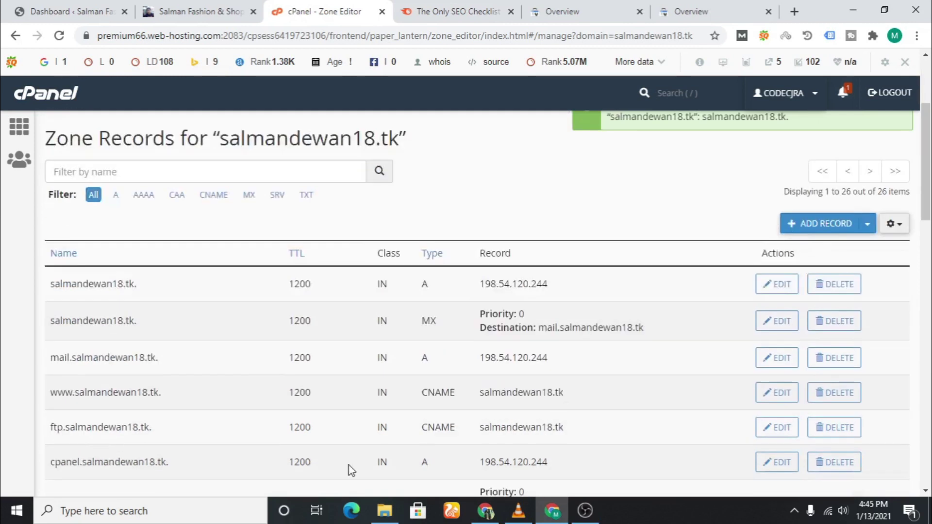
pyautogui.scroll(-10, 435, 394)
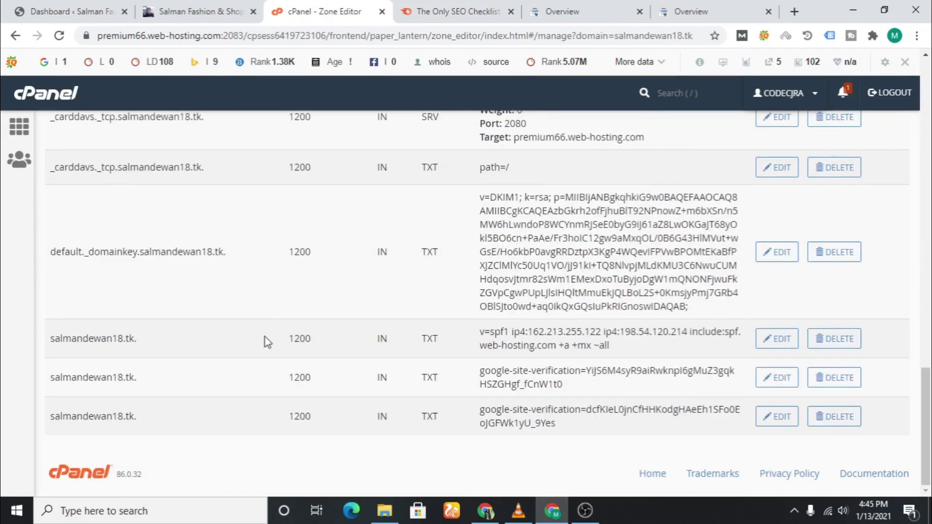
pyautogui.scroll(2, 621, 405)
pyautogui.scroll(-2, 621, 404)
pyautogui.scroll(4, 680, 357)
pyautogui.scroll(-5, 663, 354)
pyautogui.scroll(10, 663, 354)
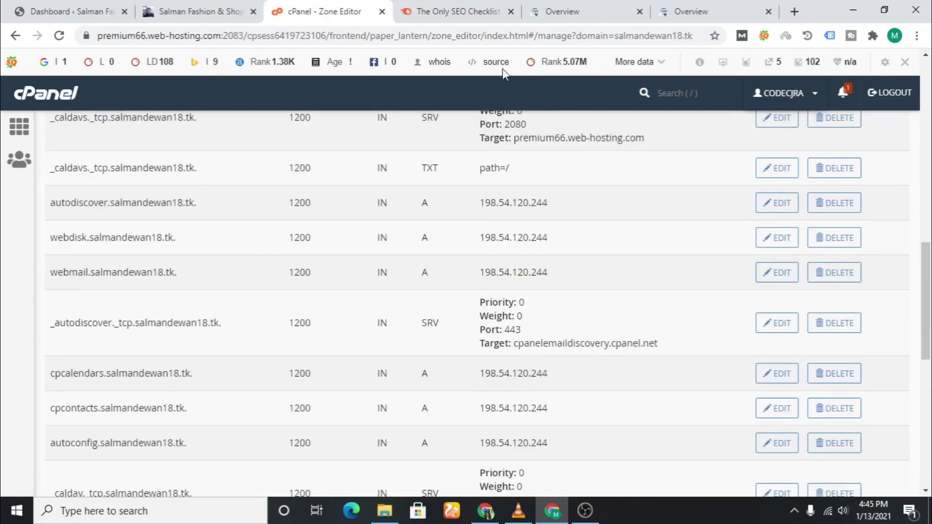
# Switch back to Search Console, verify DNS ownership of salmandewan18.tk, and close the verification dialog.
pyautogui.click(612, 8)
pyautogui.click(676, 7)
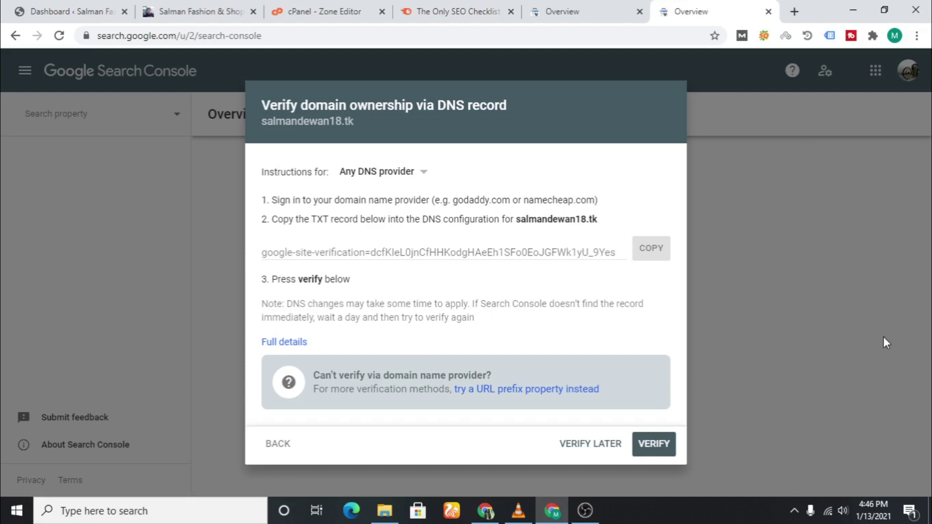
pyautogui.click(655, 442)
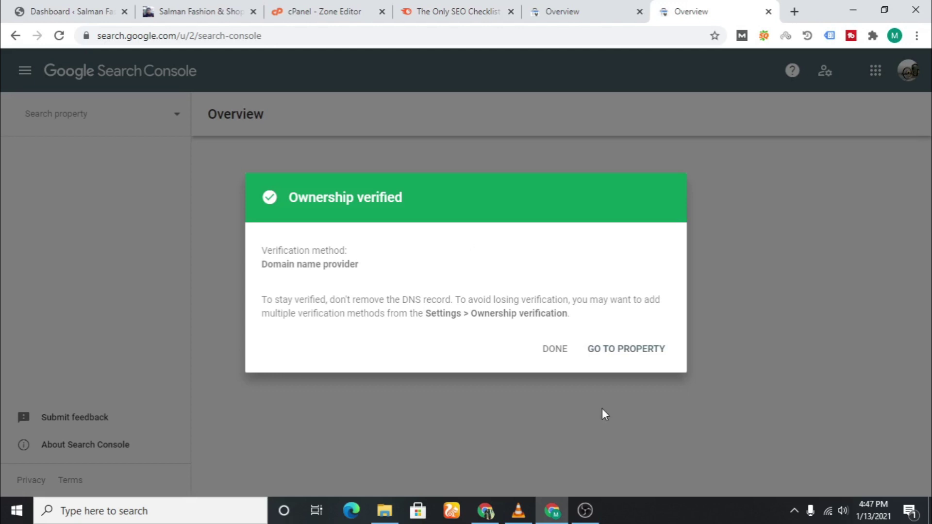
pyautogui.click(542, 350)
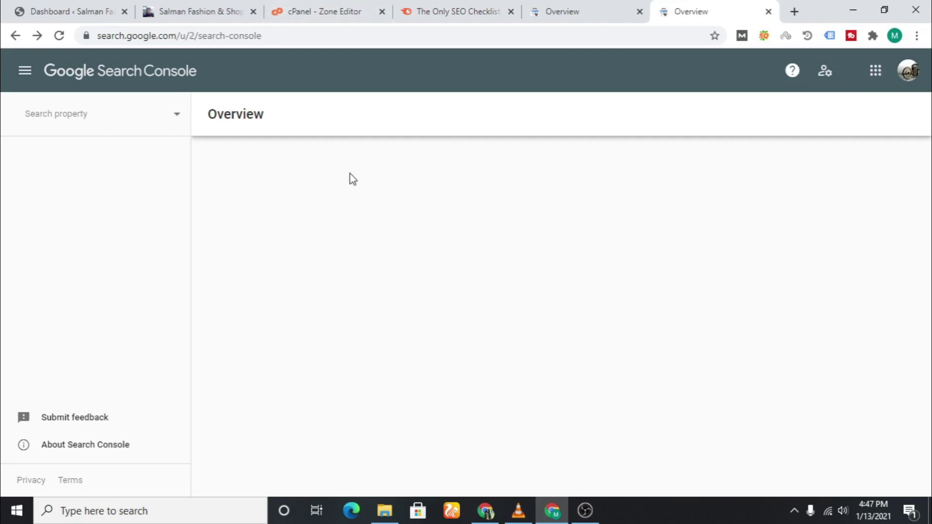
# Open the property list in Search Console to check the entry for salmandewan18.tk.
pyautogui.click(25, 73)
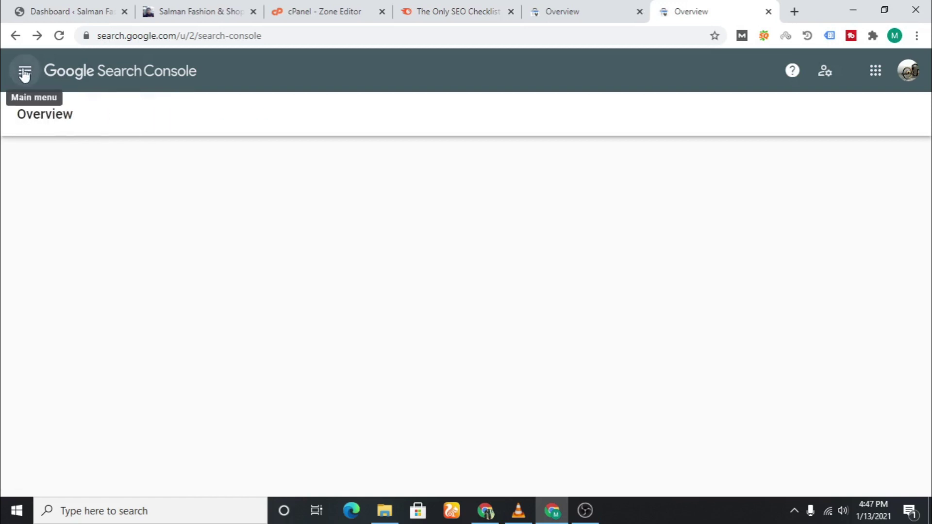
pyautogui.click(25, 74)
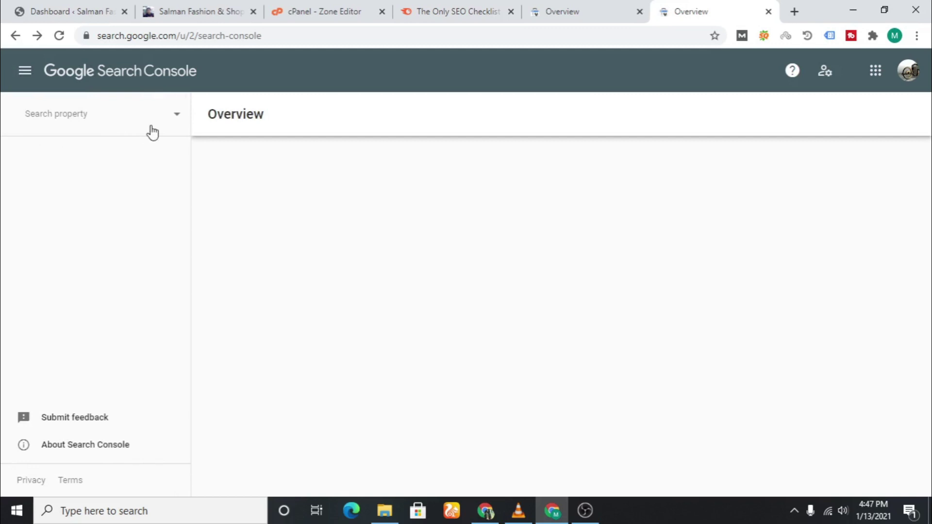
pyautogui.click(173, 129)
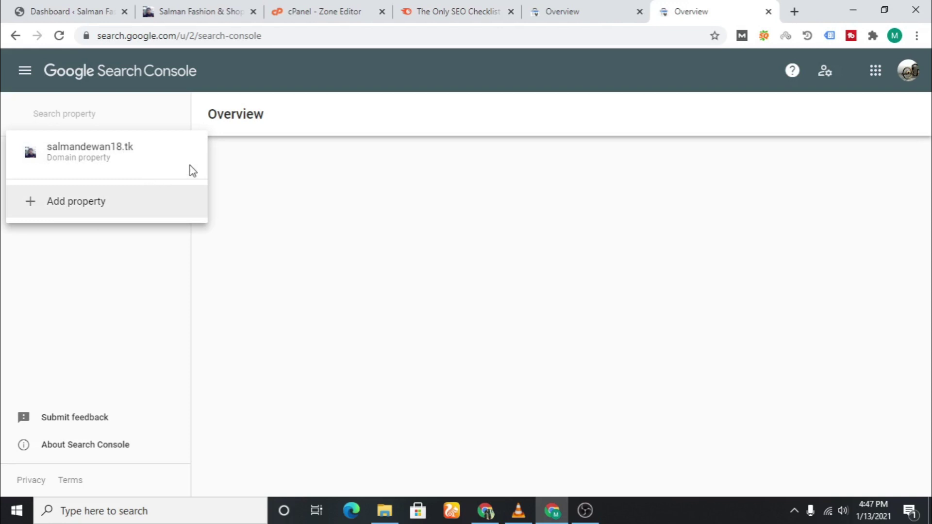
# Try to verify ownership of privategamecheats.com in the other Search Console session, and reopen its DNS verification instructions after postponing.
pyautogui.click(545, 10)
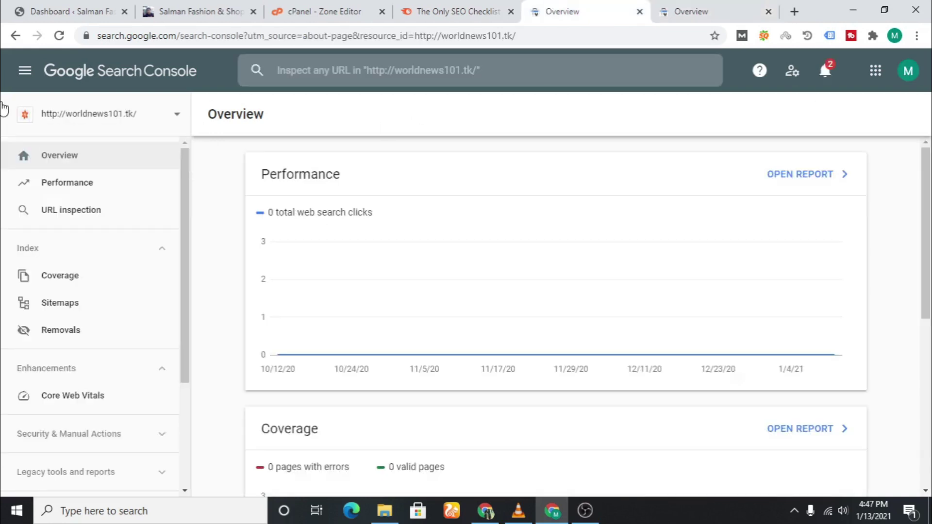
pyautogui.click(176, 118)
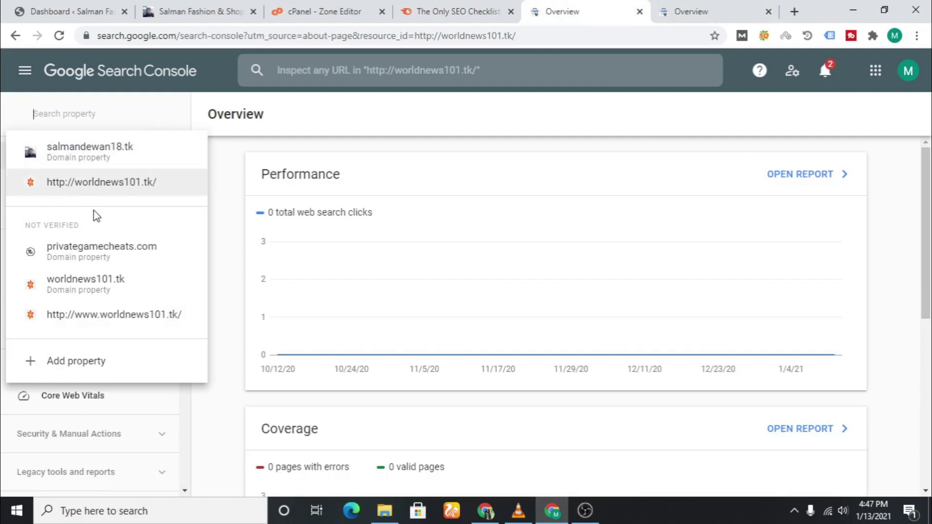
pyautogui.click(104, 256)
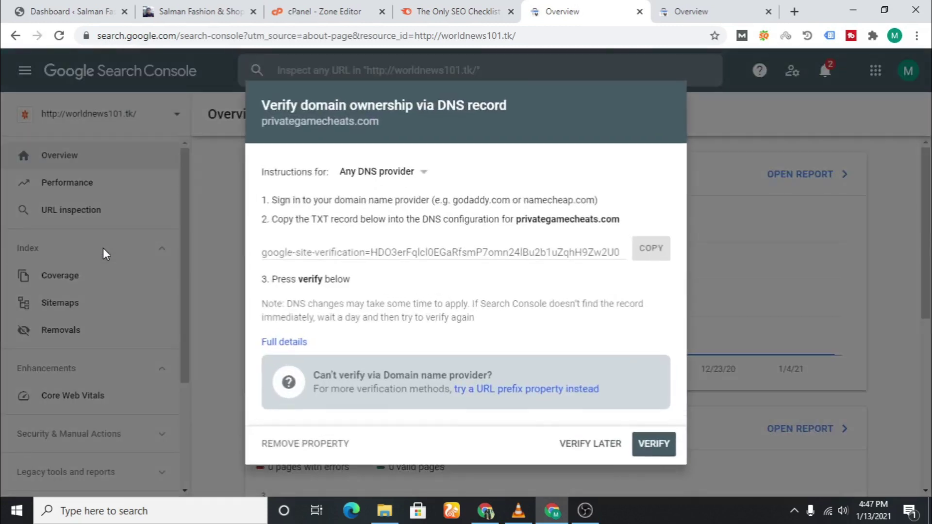
pyautogui.click(656, 447)
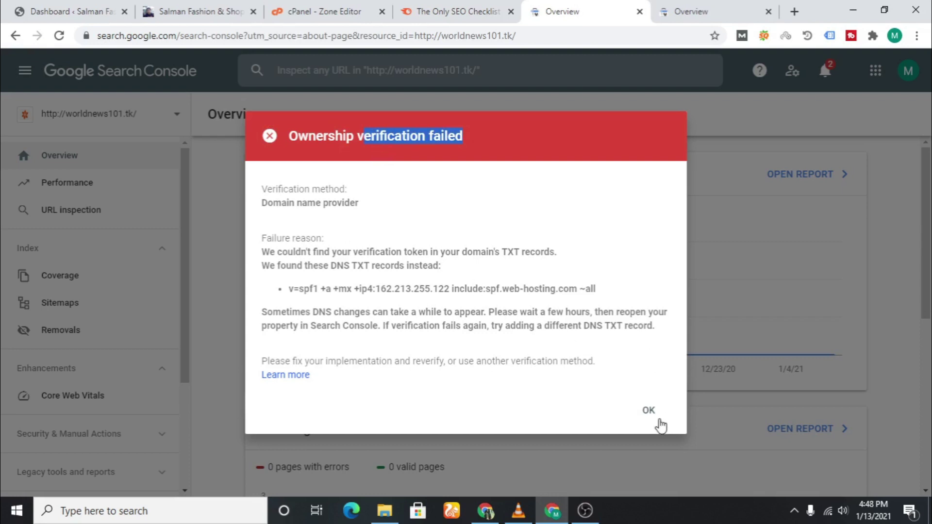
pyautogui.click(644, 417)
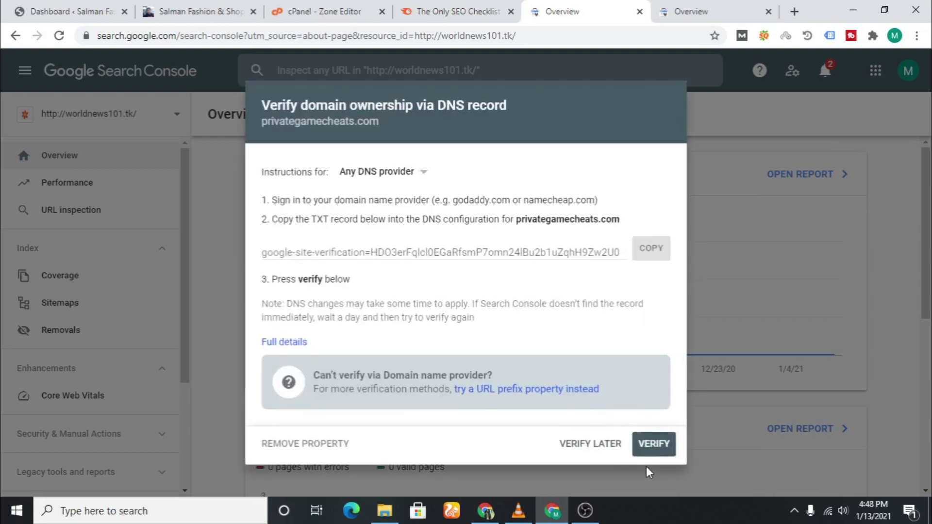
pyautogui.click(593, 451)
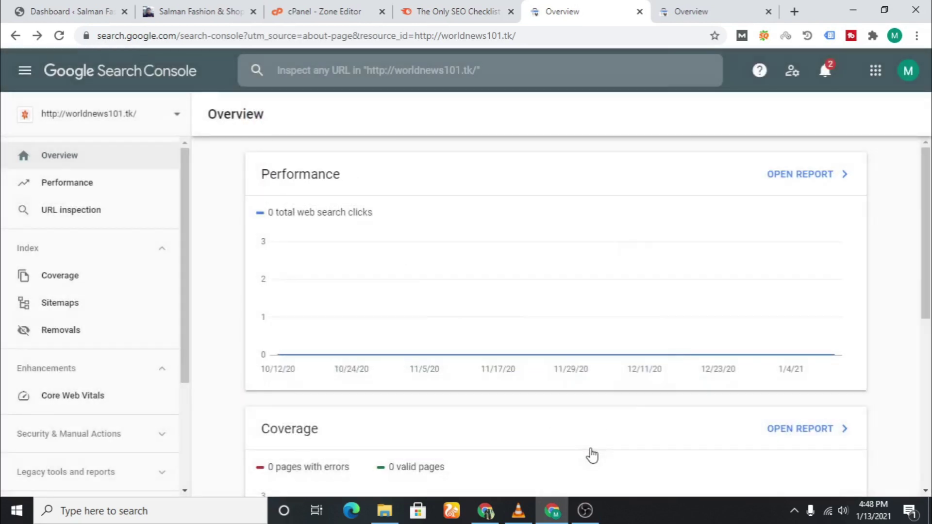
pyautogui.click(177, 115)
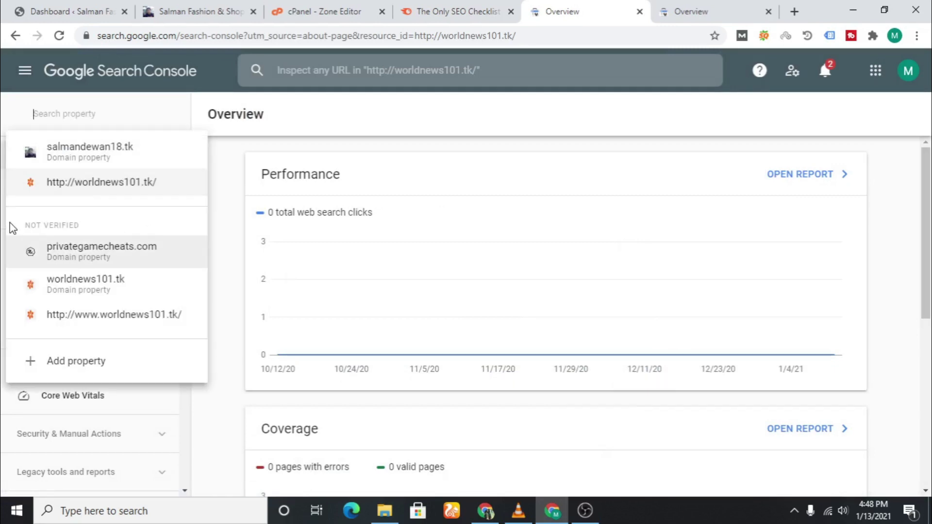
pyautogui.click(80, 252)
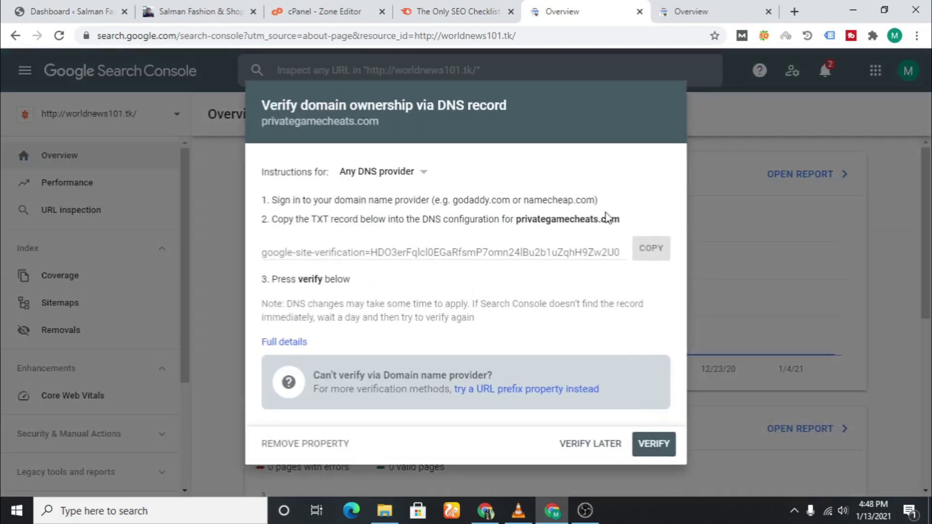
# Return to the newly verified account, open the salmandewan18.tk domain property, and dismiss its welcome screen and feature tips.
pyautogui.click(688, 5)
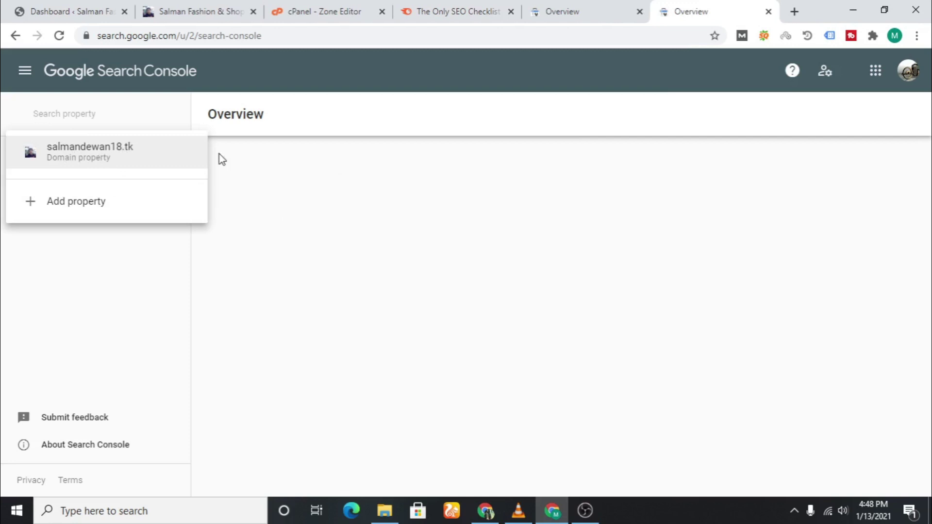
pyautogui.click(103, 150)
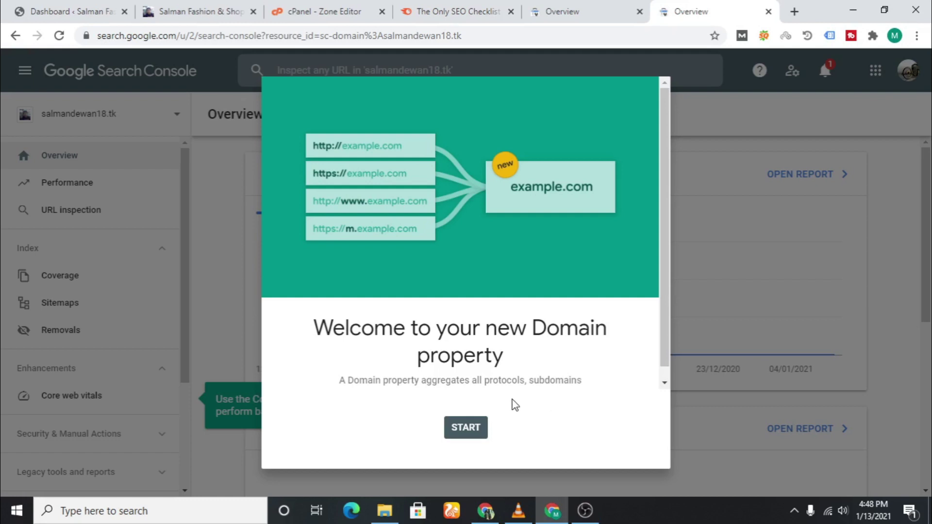
pyautogui.click(475, 436)
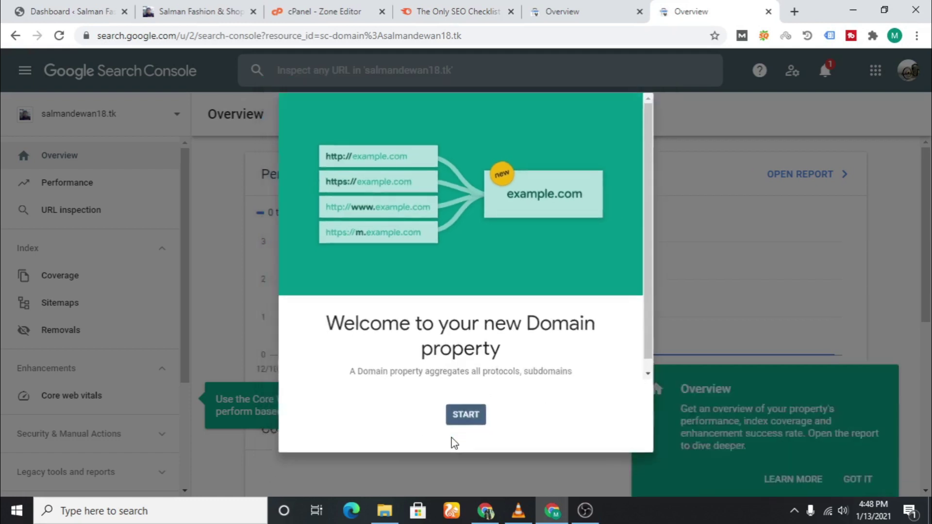
pyautogui.click(857, 449)
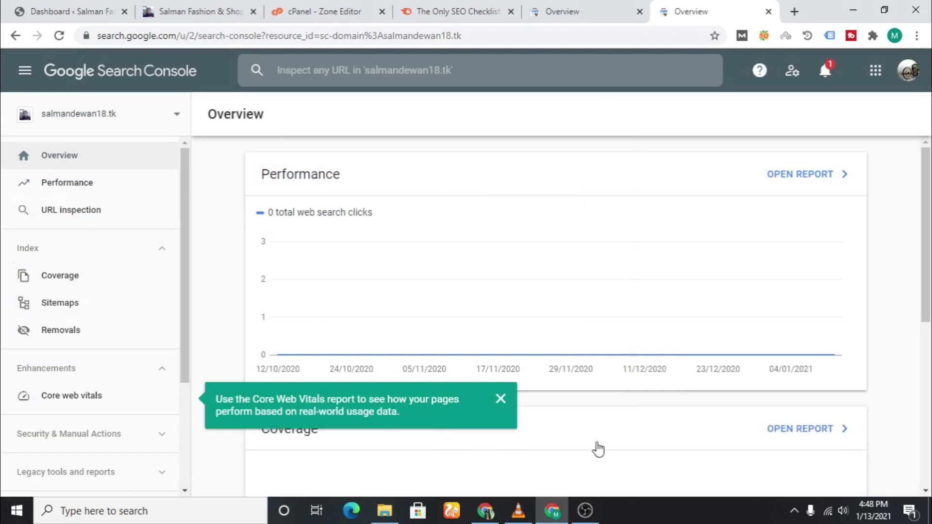
pyautogui.click(500, 399)
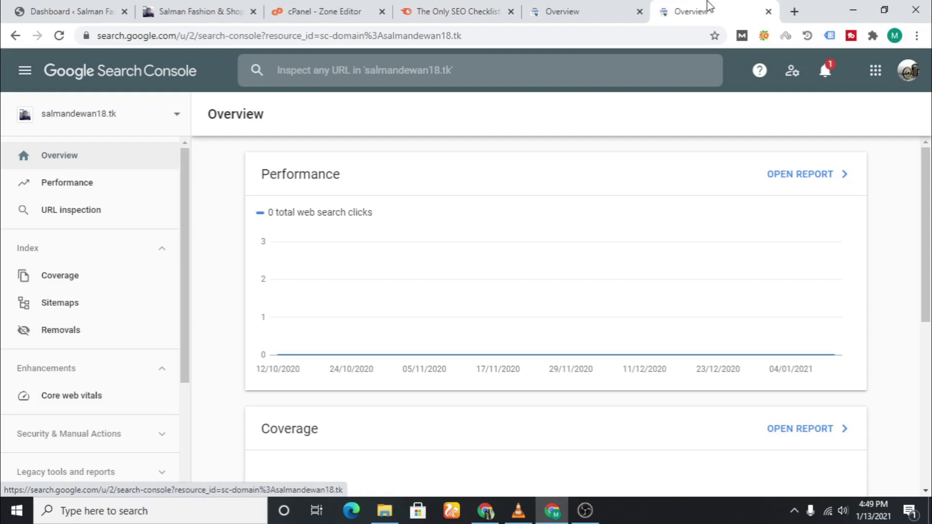
# Look over the cPanel zone records again and switch to the Semrush SEO checklist.
pyautogui.click(335, 12)
pyautogui.scroll(3, 85, 258)
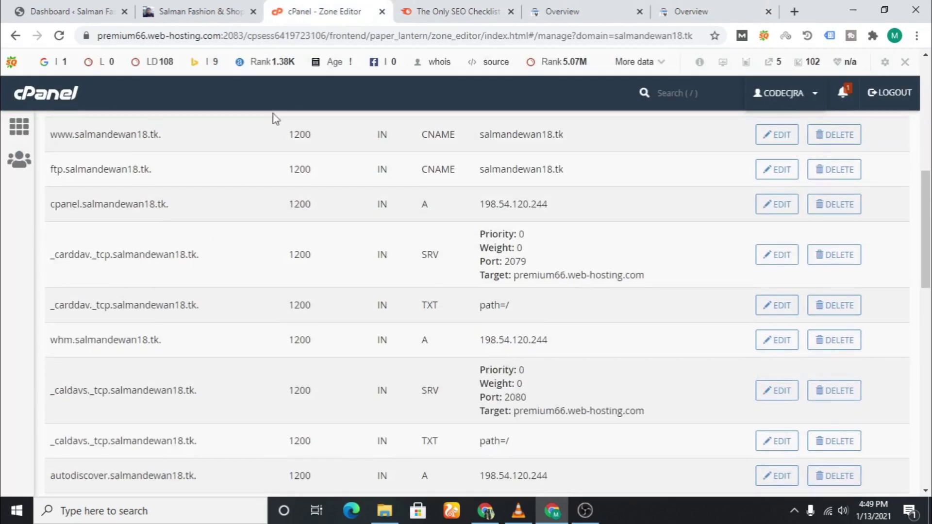
pyautogui.click(458, 12)
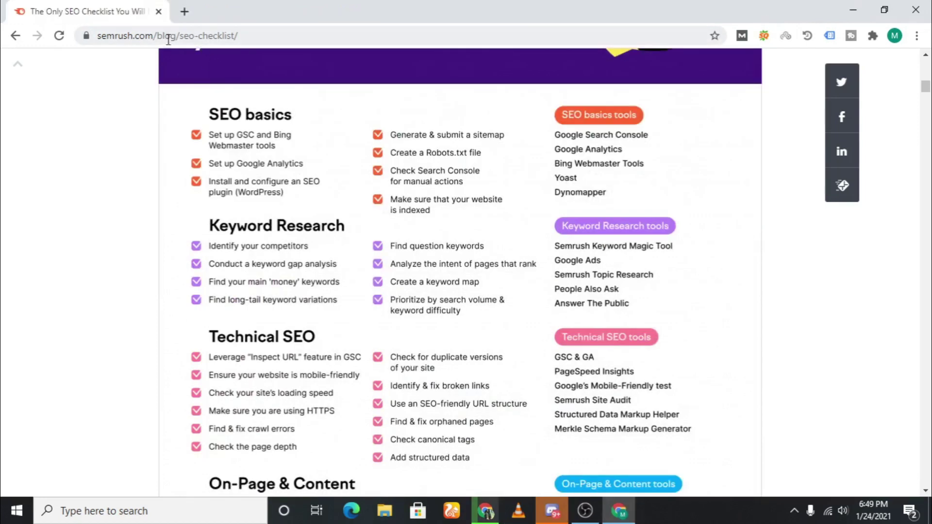
# Search for bing webmaster tools in a new browser tab and open the Bing Webmaster Tools site.
pyautogui.click(188, 17)
pyautogui.write('b')
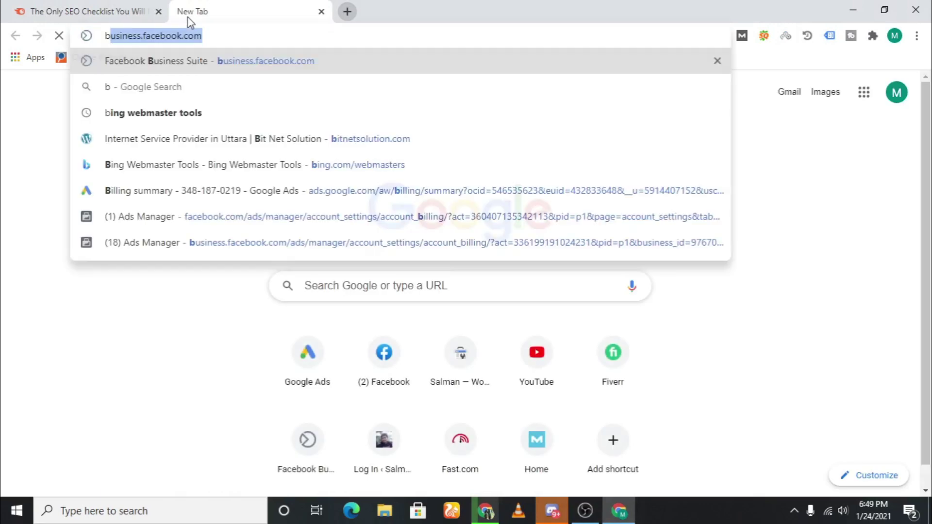
pyautogui.write('ing')
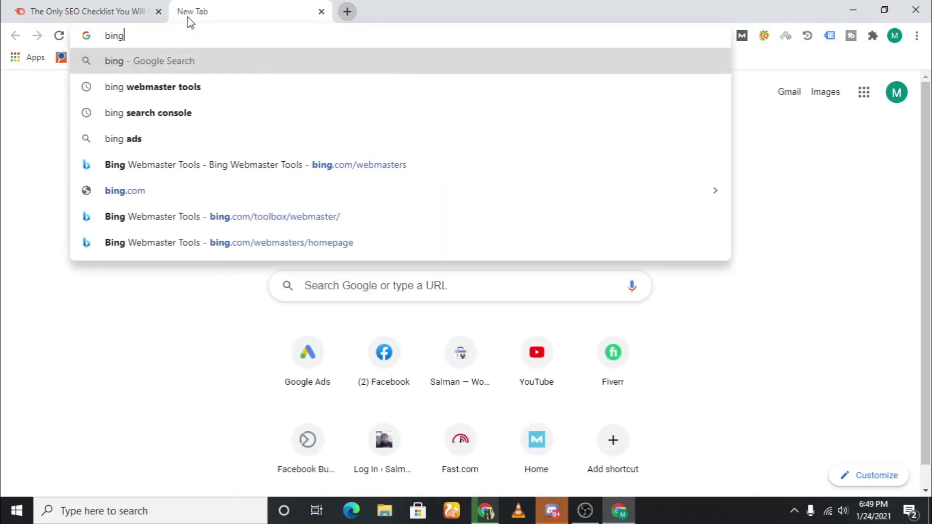
pyautogui.press('Down')
pyautogui.press('Return')
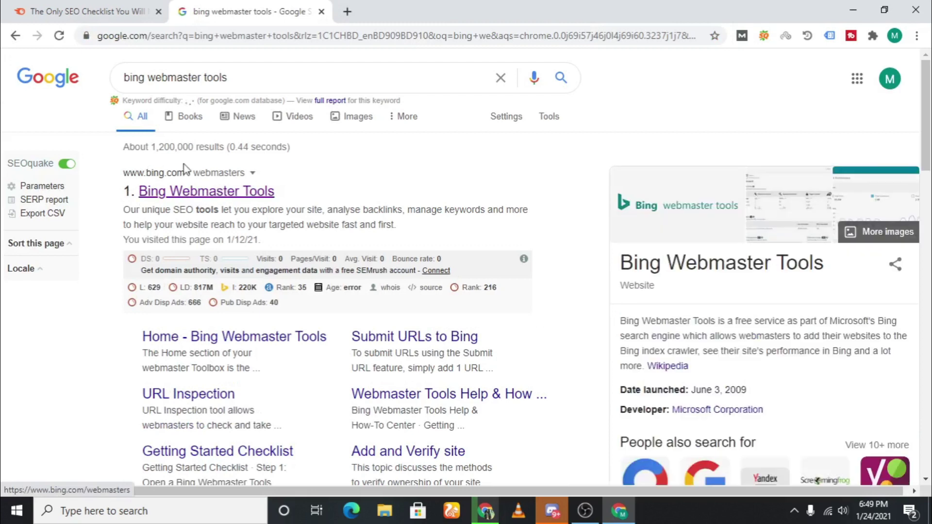
pyautogui.click(207, 195)
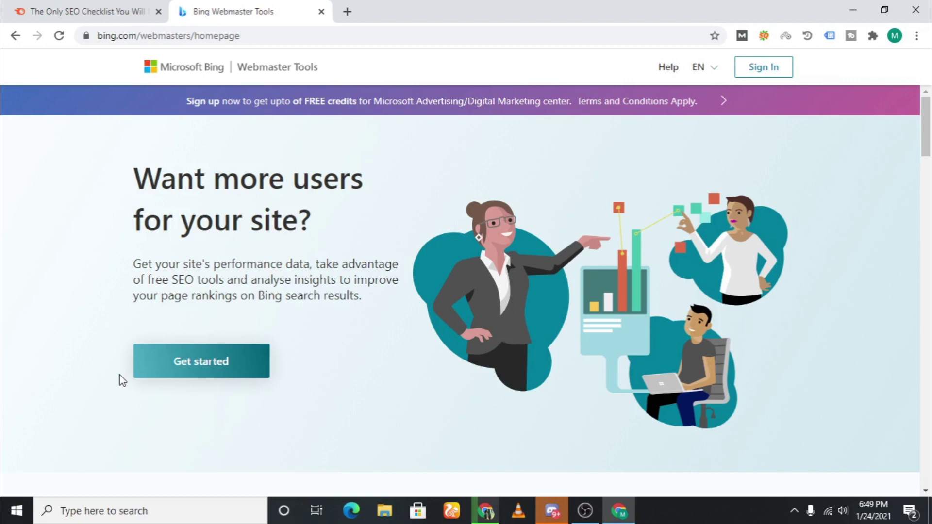
# Sign in to Bing Webmaster Tools through Google, using the first listed account.
pyautogui.click(193, 355)
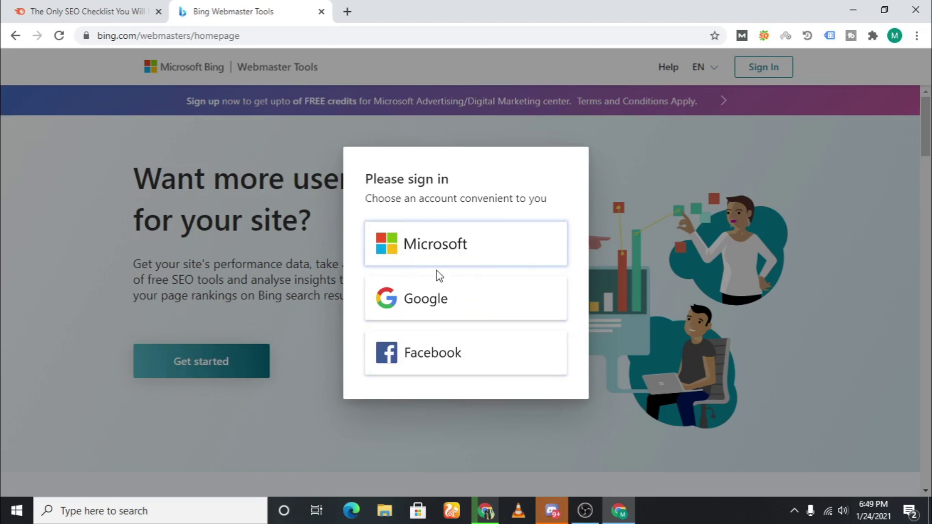
pyautogui.click(401, 307)
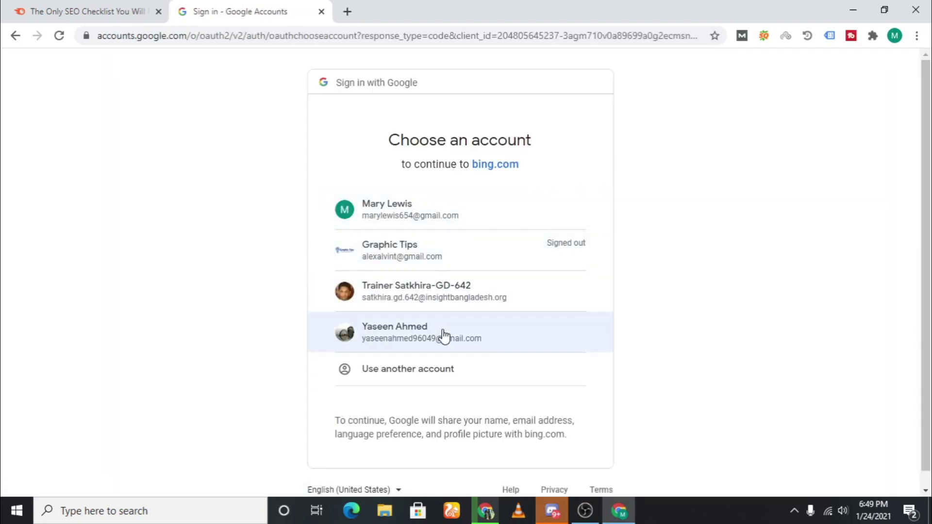
pyautogui.click(420, 221)
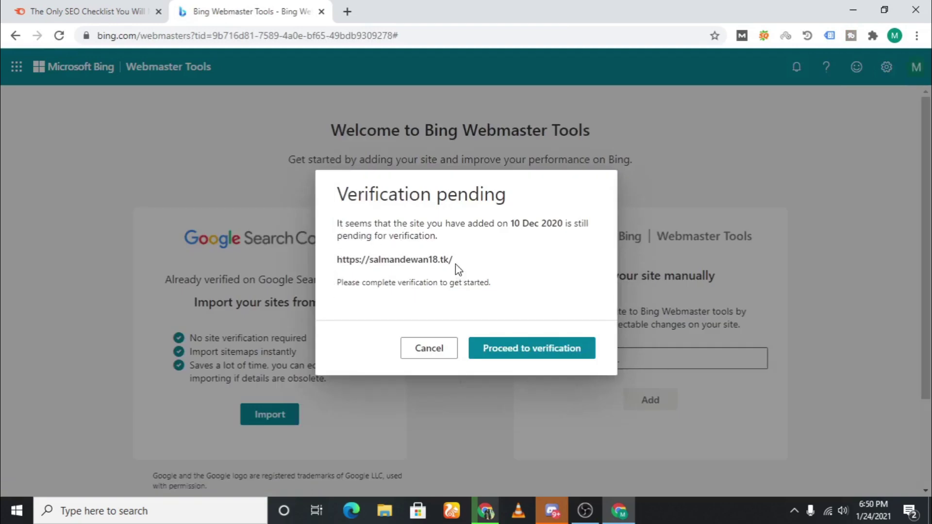
pyautogui.moveTo(432, 257); pyautogui.dragTo(333, 262)
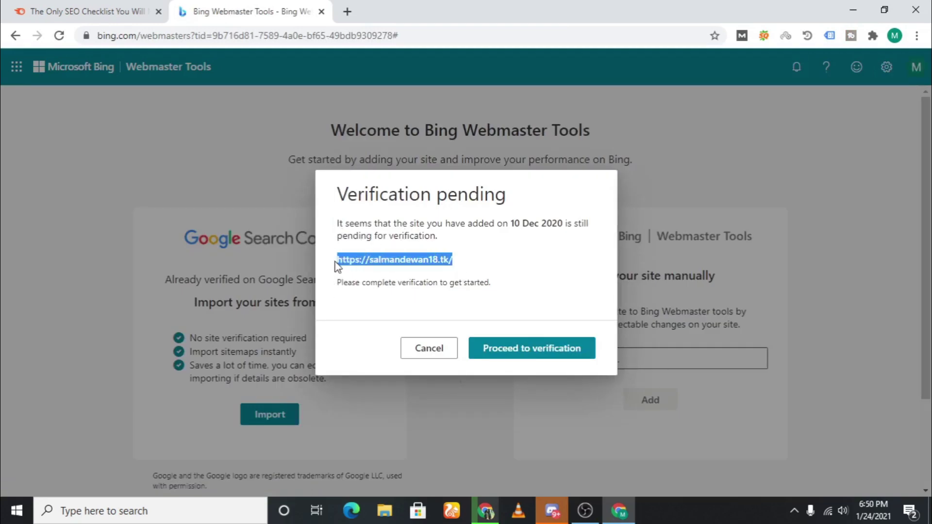
pyautogui.click(339, 205)
pyautogui.moveTo(340, 205); pyautogui.dragTo(417, 224)
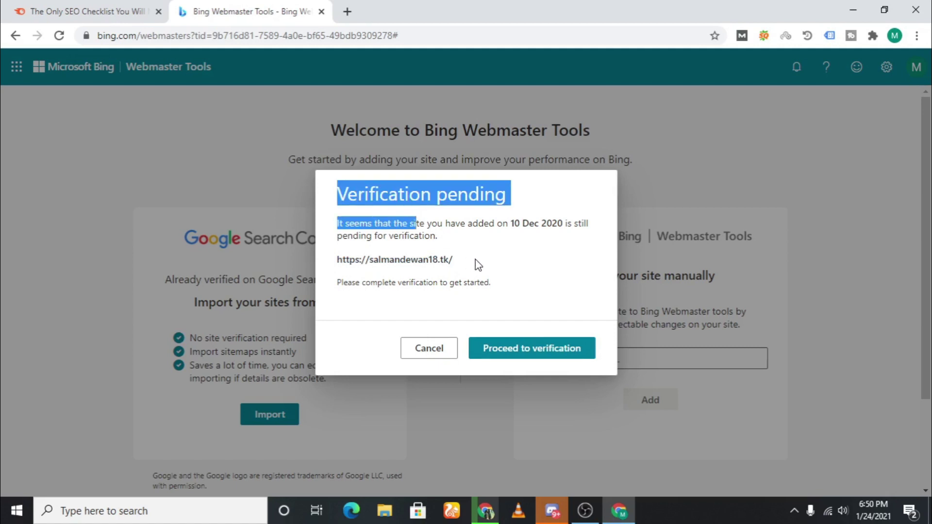
pyautogui.click(497, 261)
pyautogui.moveTo(443, 261); pyautogui.dragTo(349, 261)
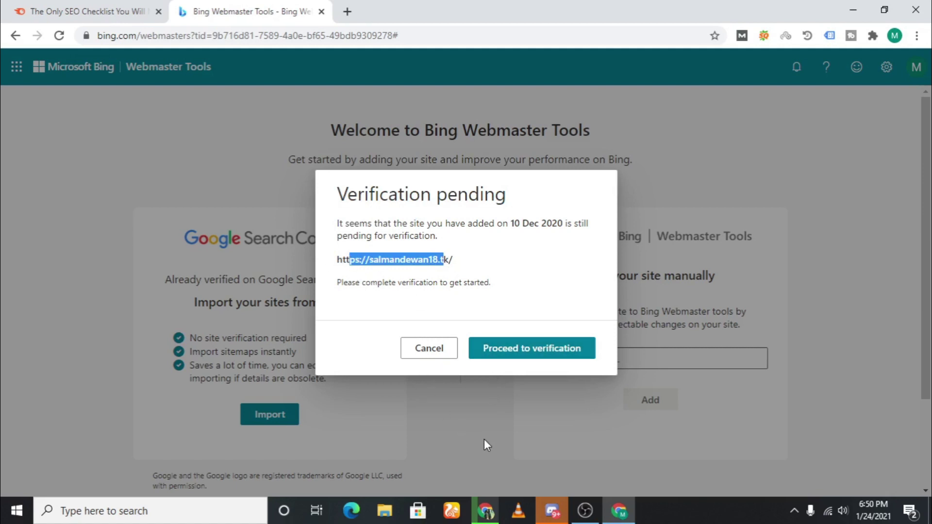
pyautogui.click(420, 361)
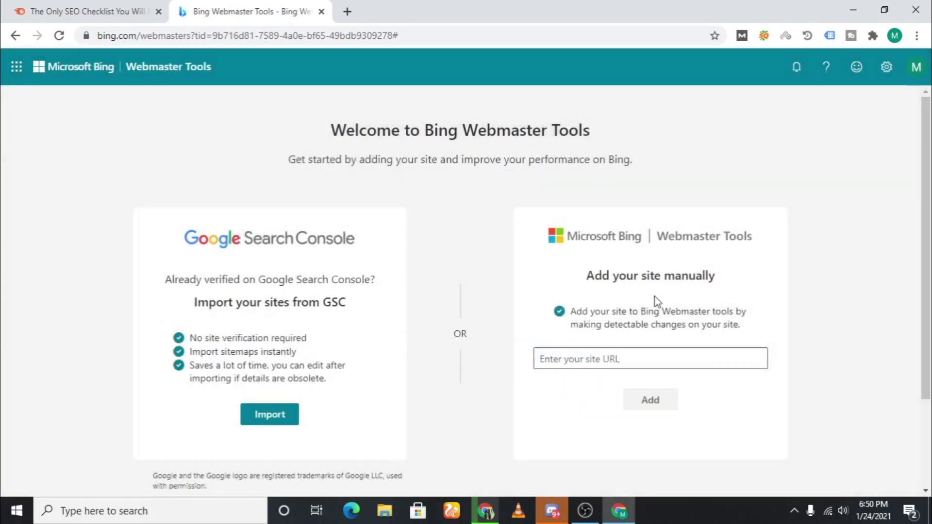
# Look at the option for adding a site manually, then open salmandewan18.tk in a new tab and copy its full address.
pyautogui.moveTo(601, 278); pyautogui.dragTo(692, 281)
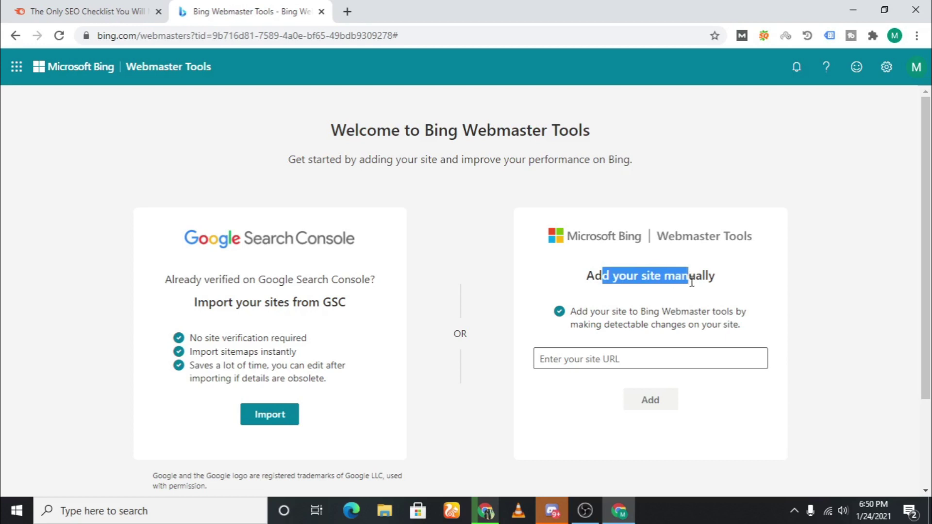
pyautogui.click(696, 287)
pyautogui.moveTo(599, 277); pyautogui.dragTo(708, 300)
pyautogui.click(706, 301)
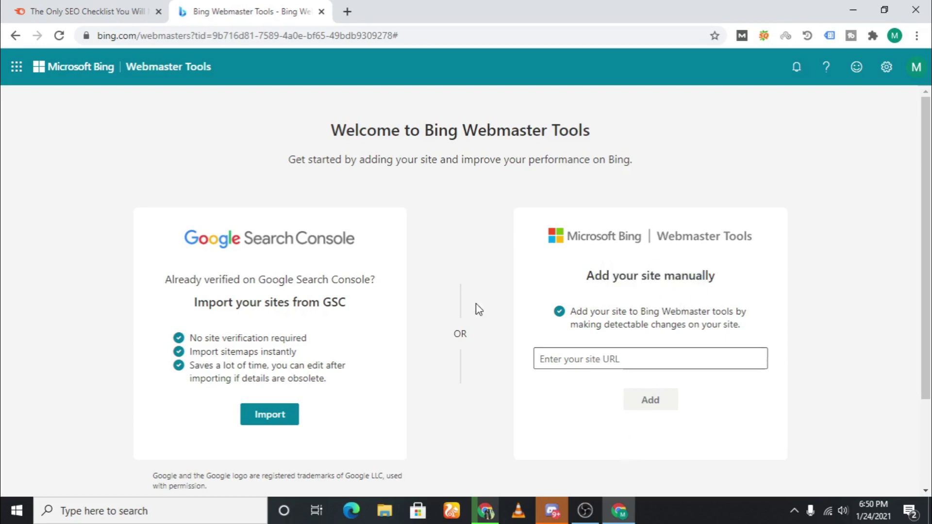
pyautogui.click(347, 11)
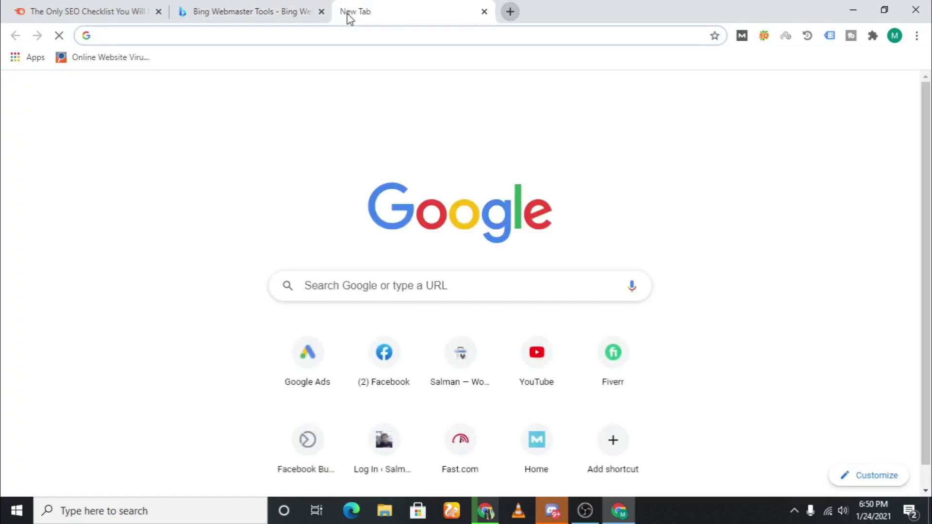
pyautogui.write('salmandewan18.tk')
pyautogui.press('Return')
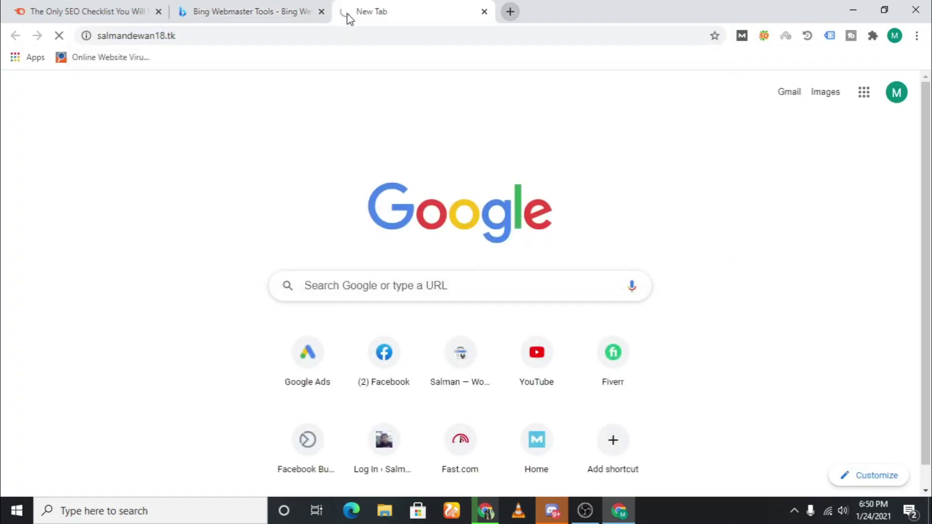
pyautogui.click(219, 39)
pyautogui.hotkey('ctrl', 'c')
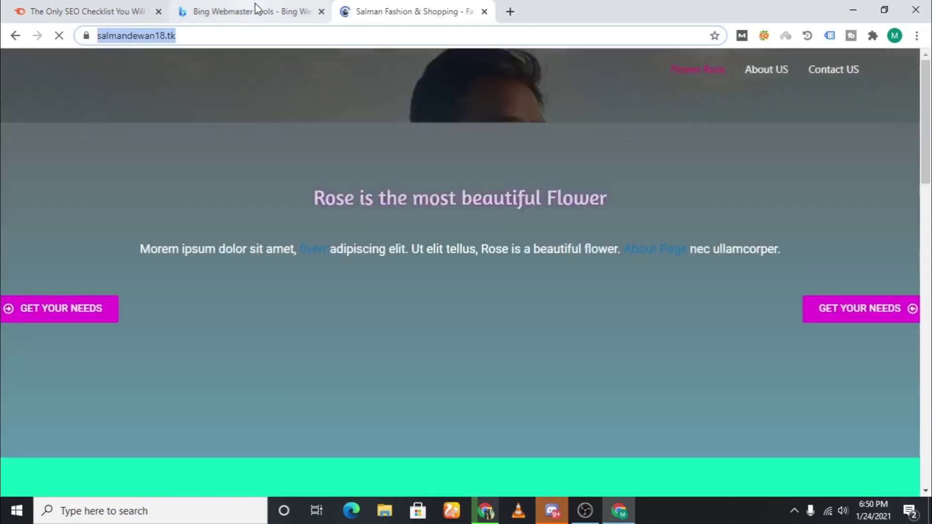
pyautogui.click(256, 9)
pyautogui.click(590, 363)
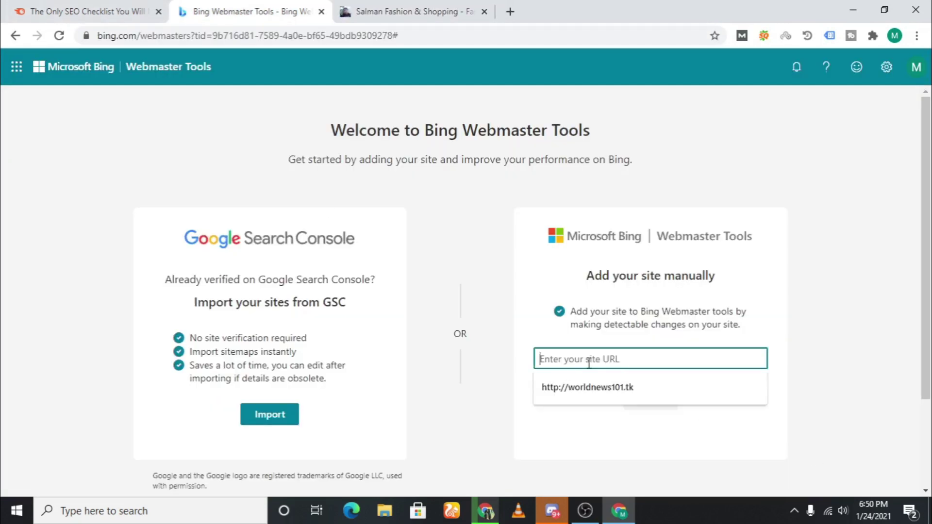
pyautogui.hotkey('ctrl', 'v')
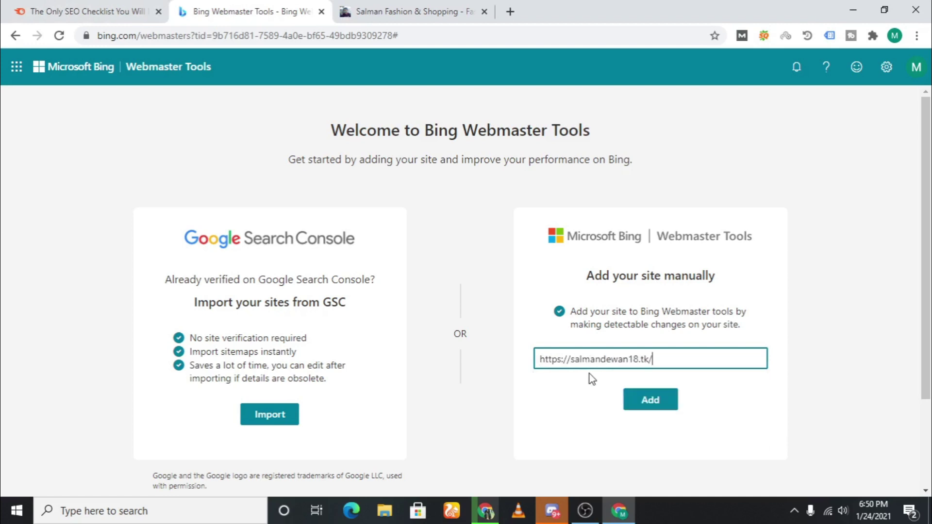
pyautogui.click(665, 404)
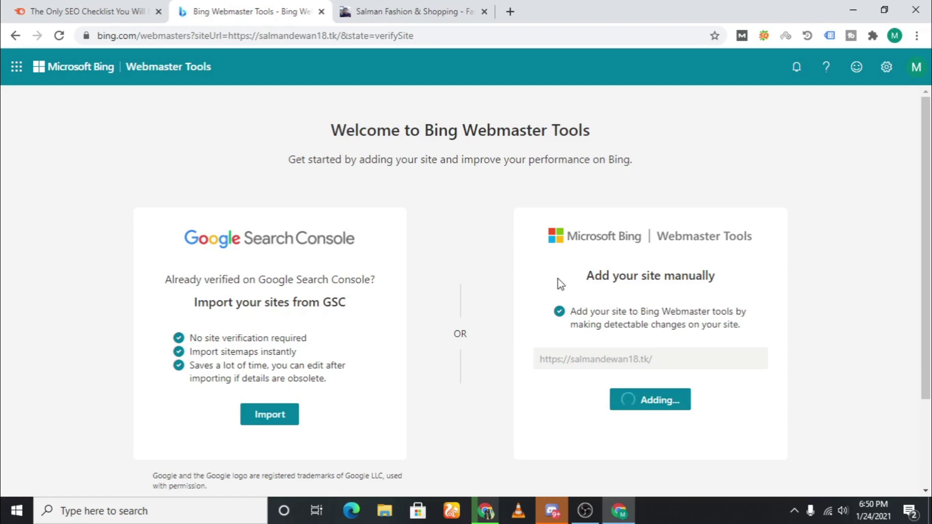
pyautogui.scroll(-3, 571, 325)
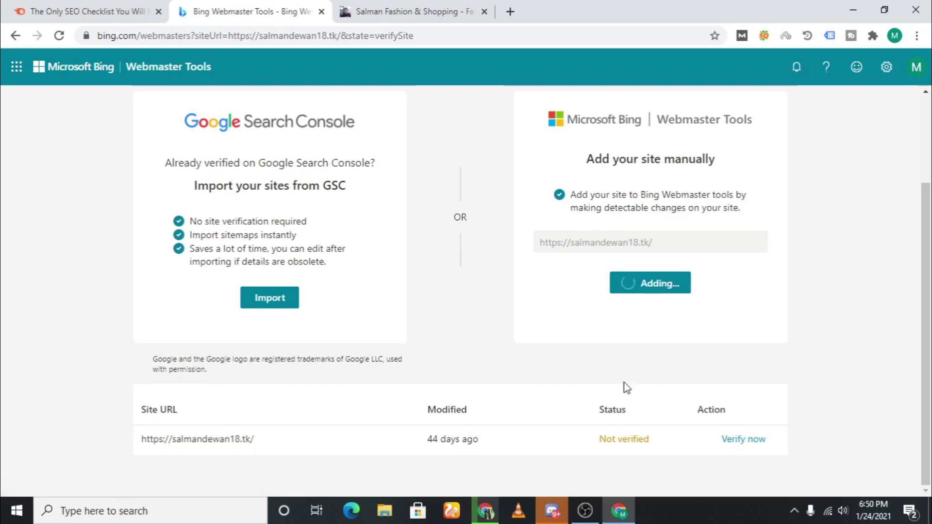
pyautogui.scroll(2, 610, 407)
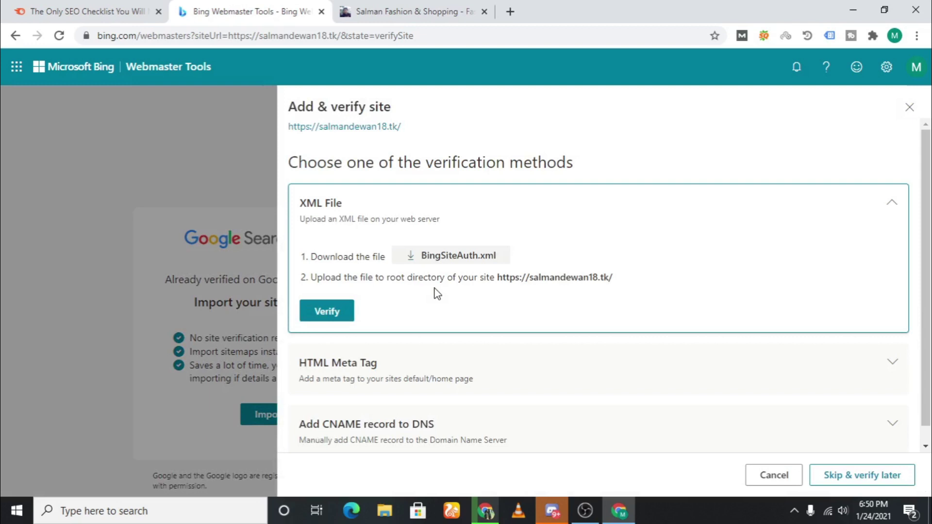
# Review the XML File, HTML Meta Tag and CNAME verification methods, and return to the HTML Meta Tag instructions.
pyautogui.scroll(-1, 464, 225)
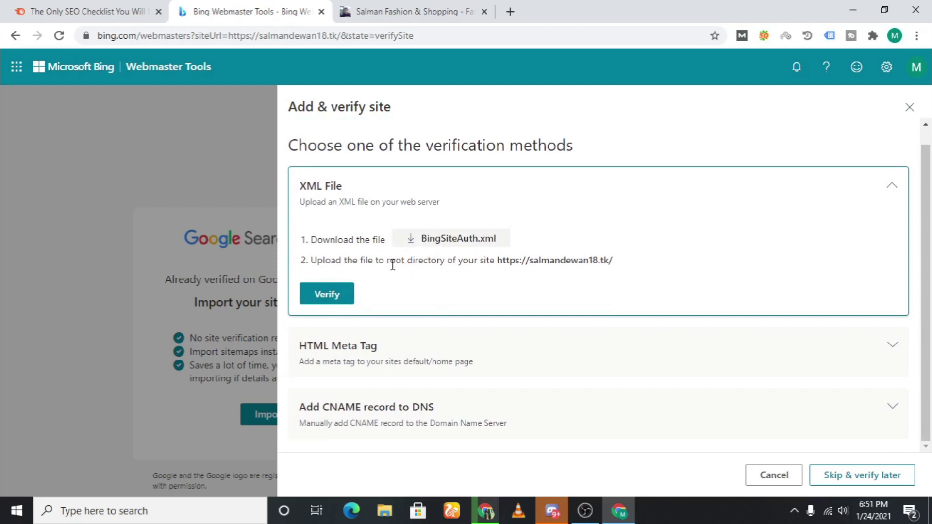
pyautogui.moveTo(389, 261); pyautogui.dragTo(487, 262)
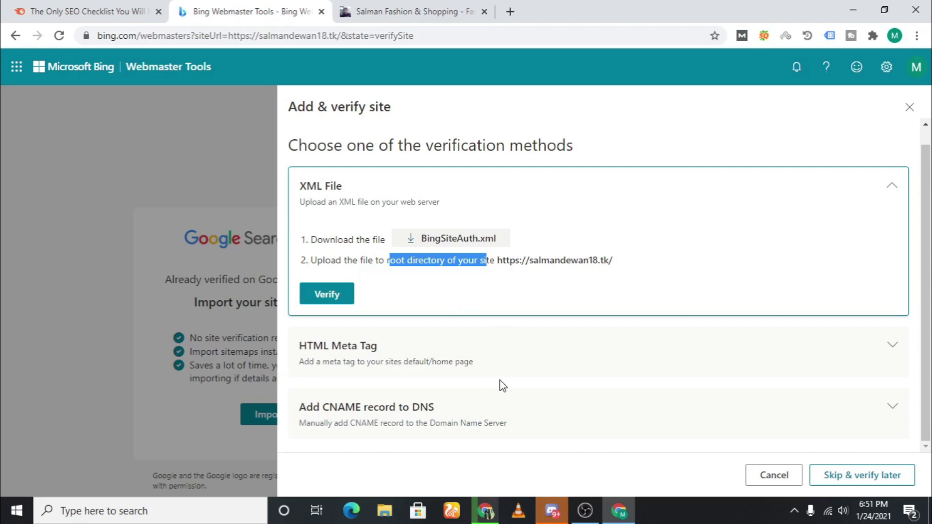
pyautogui.click(516, 349)
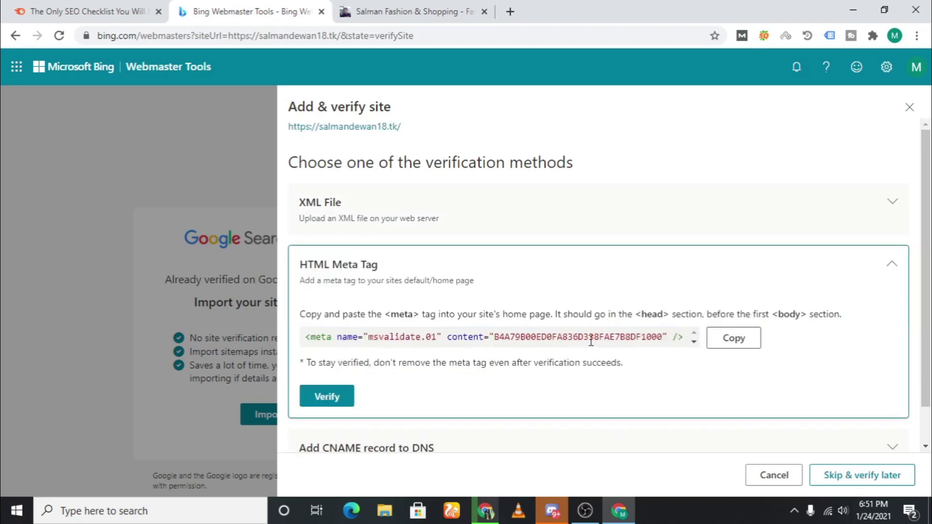
pyautogui.moveTo(643, 313); pyautogui.dragTo(847, 321)
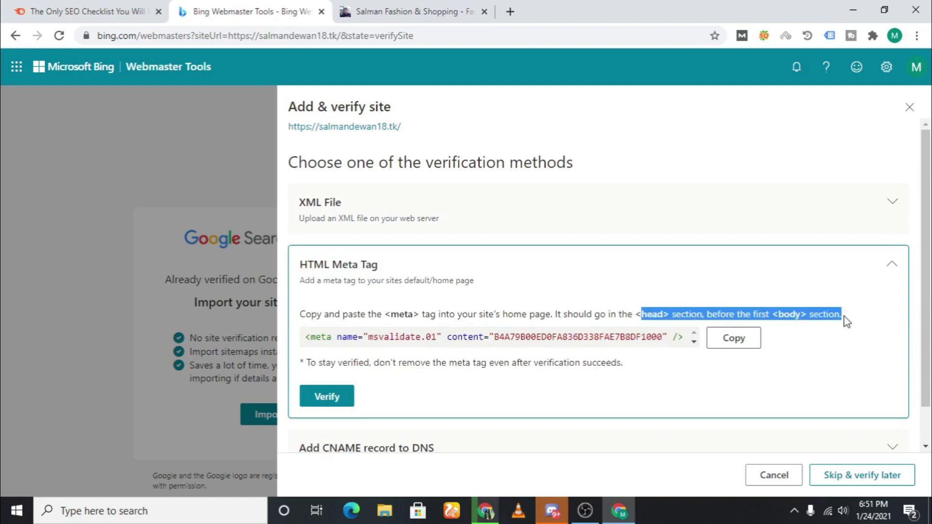
pyautogui.click(790, 344)
pyautogui.scroll(-1, 462, 397)
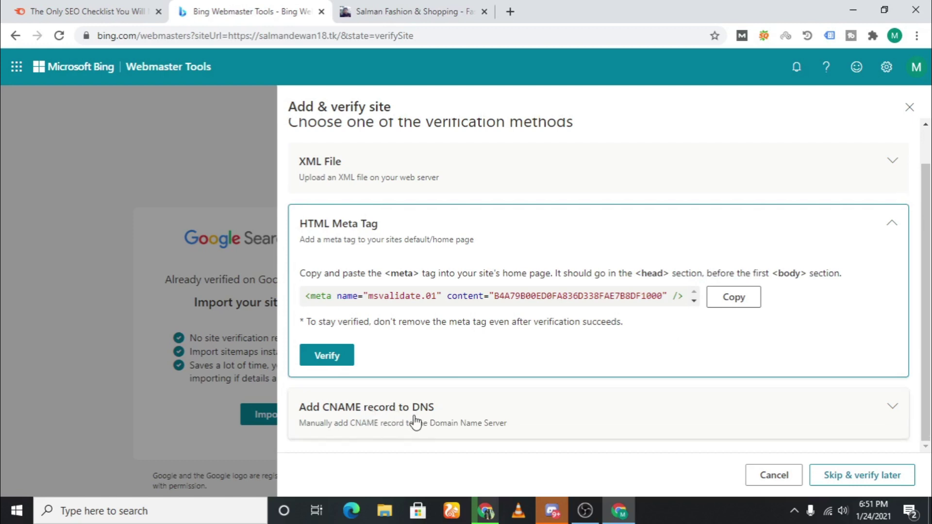
pyautogui.click(439, 424)
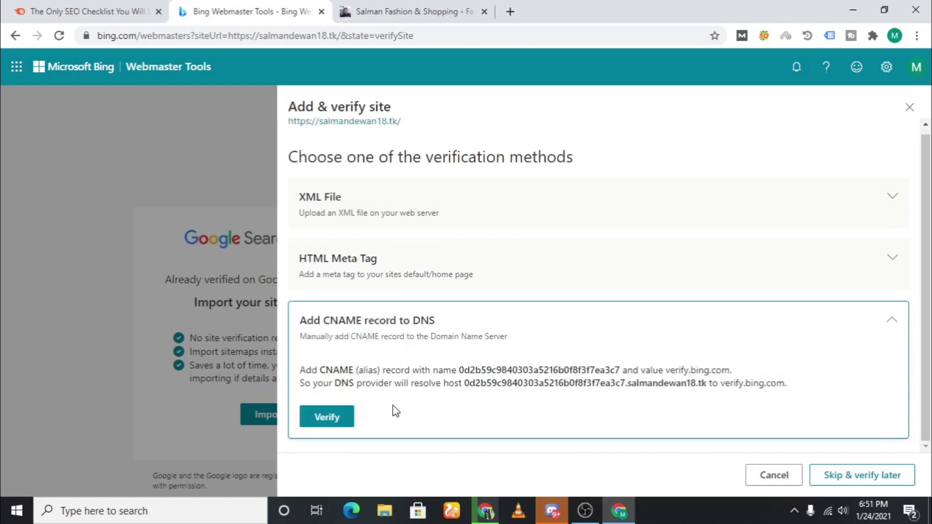
pyautogui.click(395, 271)
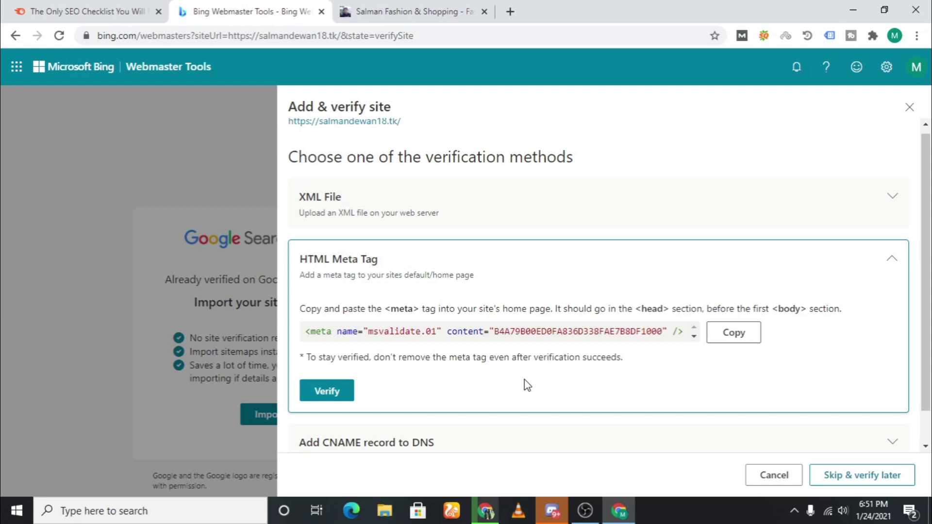
# Open the wp-admin login page of salmandewan18.tk and log in to WordPress with the saved credentials.
pyautogui.click(453, 11)
pyautogui.click(289, 36)
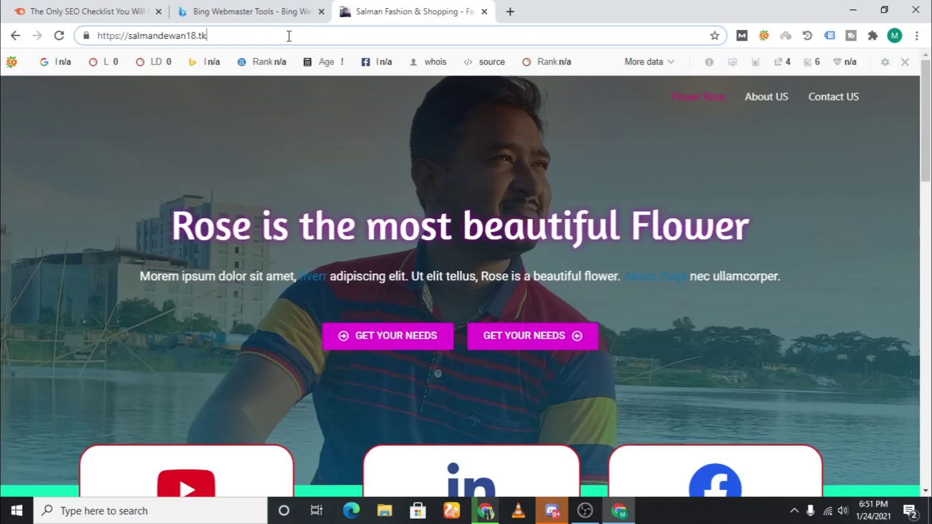
pyautogui.write('/w')
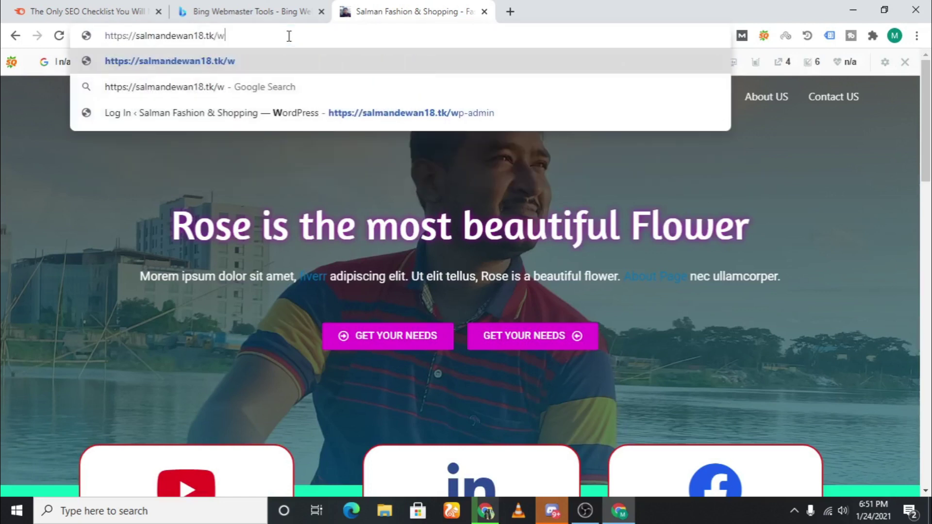
pyautogui.press('Down')
pyautogui.press('Down')
pyautogui.press('Return')
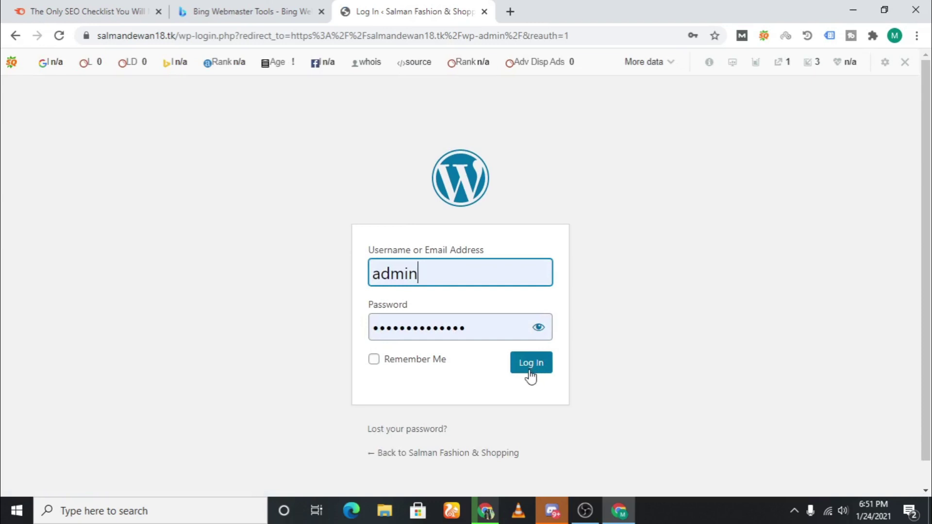
pyautogui.click(531, 369)
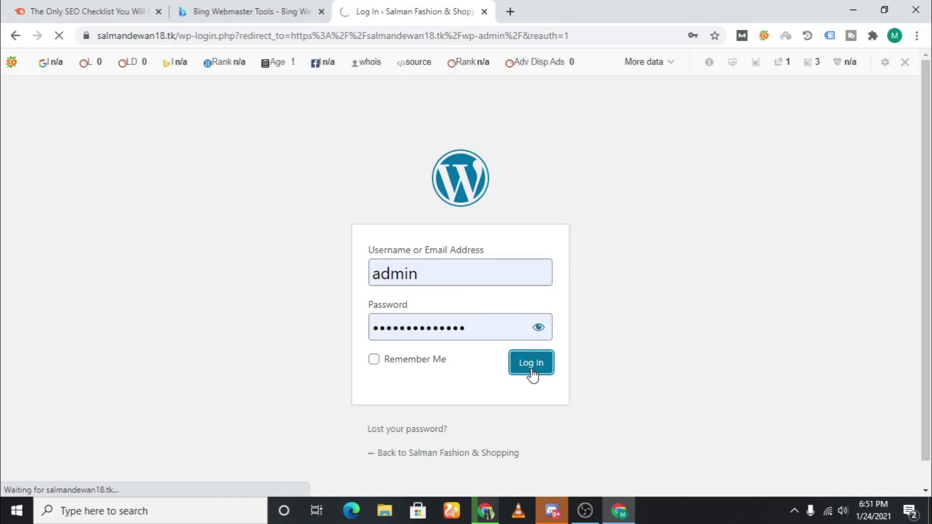
# Recheck the HTML Meta Tag instructions in Bing Webmaster Tools, then open the Theme Editor in the WordPress admin.
pyautogui.click(286, 12)
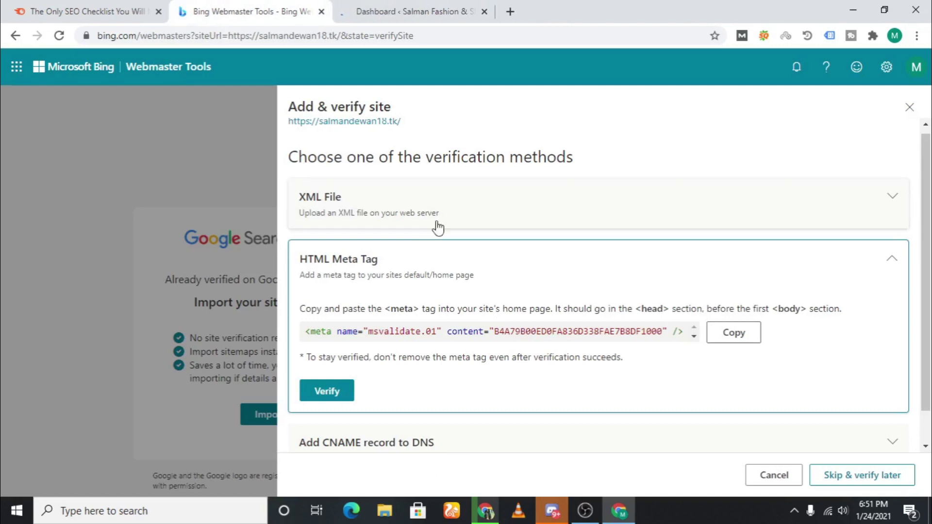
pyautogui.click(411, 7)
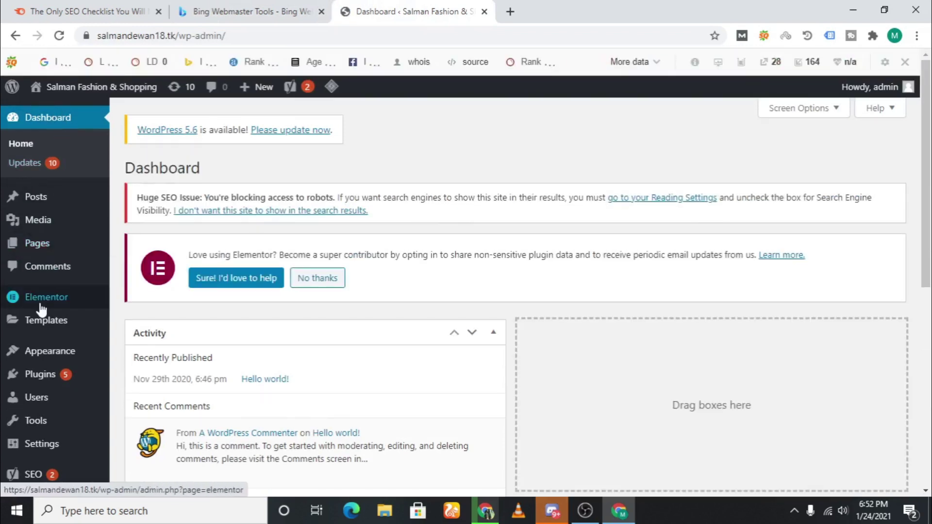
pyautogui.moveTo(85, 320)
pyautogui.scroll(-5, 19, 282)
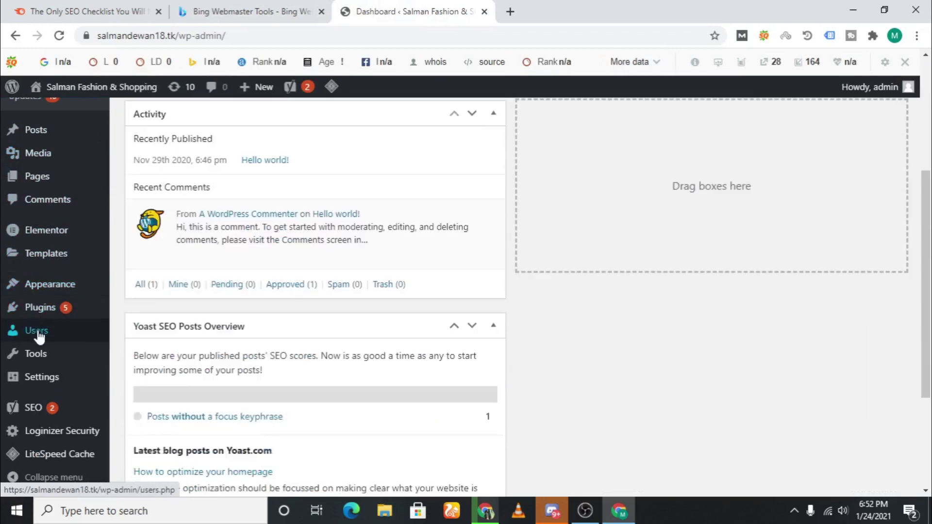
pyautogui.moveTo(17, 286)
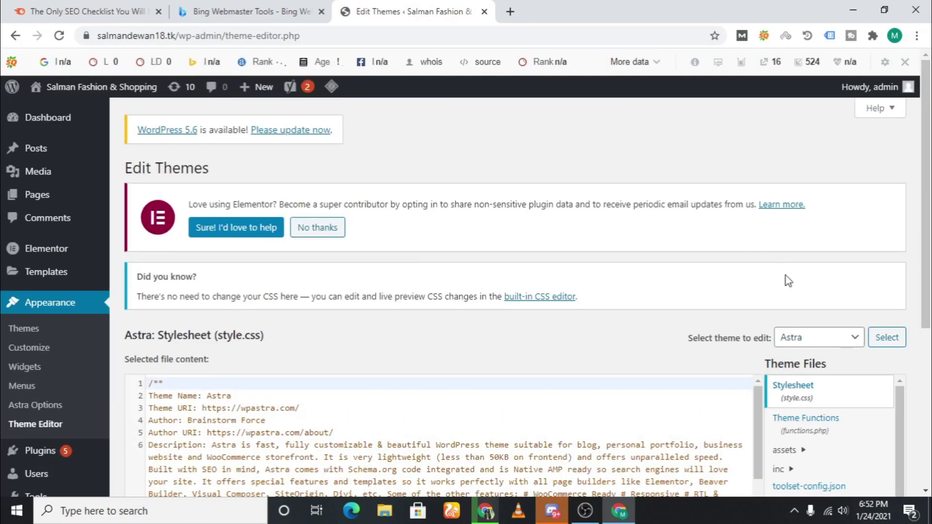
# Find the Astra theme's Theme Header file (header.php) among the theme files and open it for editing.
pyautogui.scroll(-3, 801, 286)
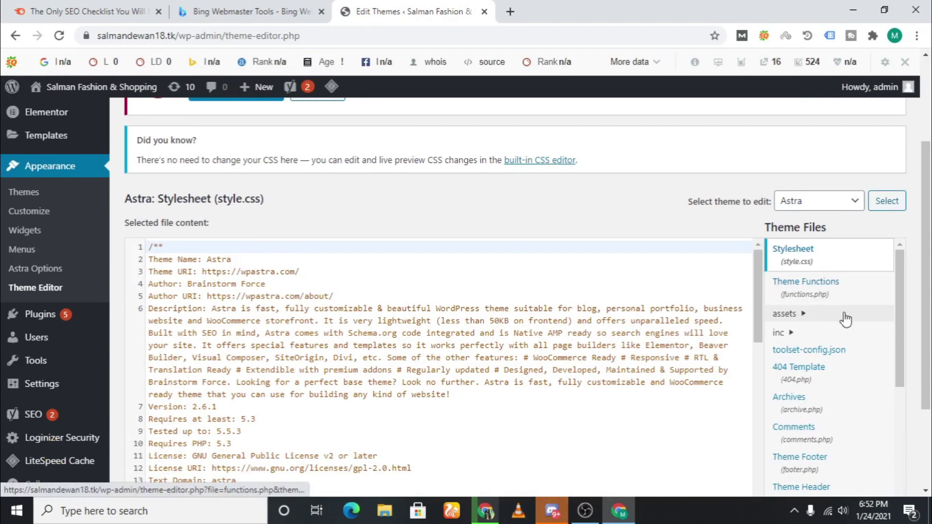
pyautogui.scroll(-2, 831, 371)
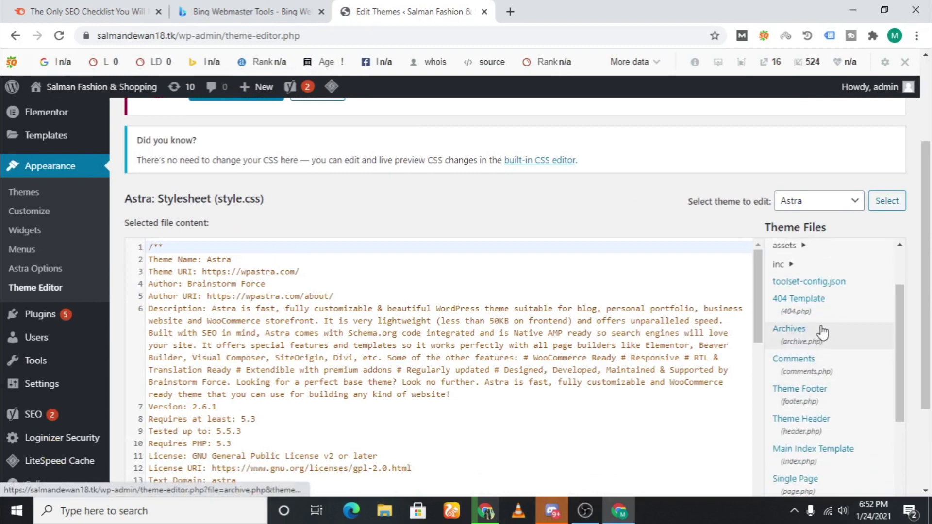
pyautogui.scroll(-2, 831, 357)
pyautogui.scroll(-3, 831, 354)
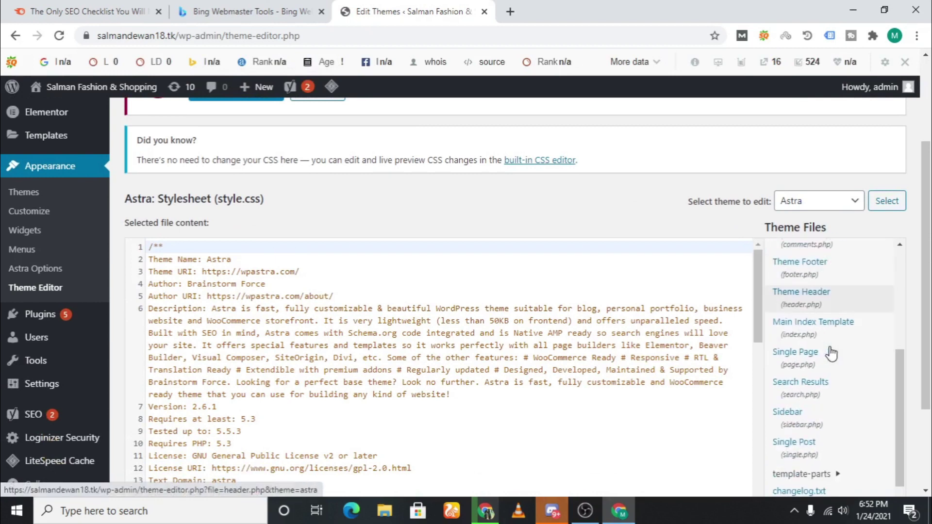
pyautogui.scroll(5, 825, 371)
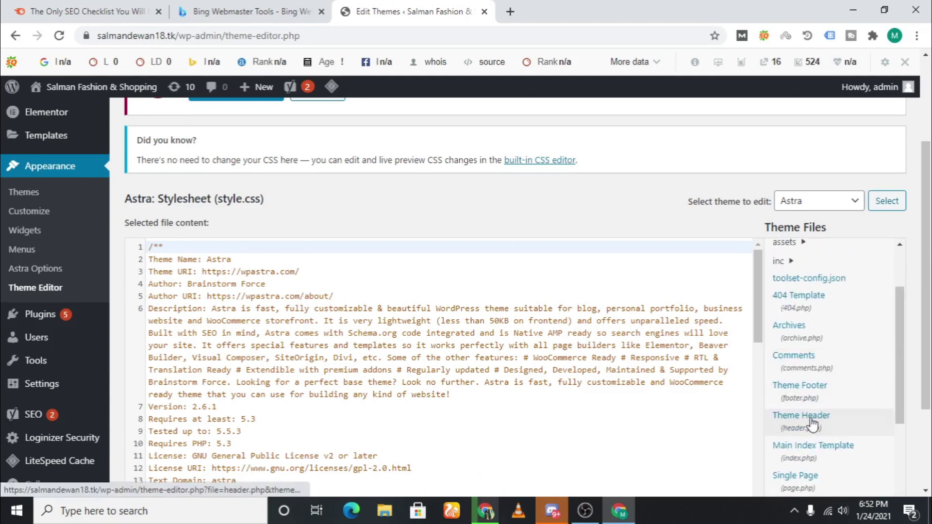
pyautogui.scroll(2, 817, 410)
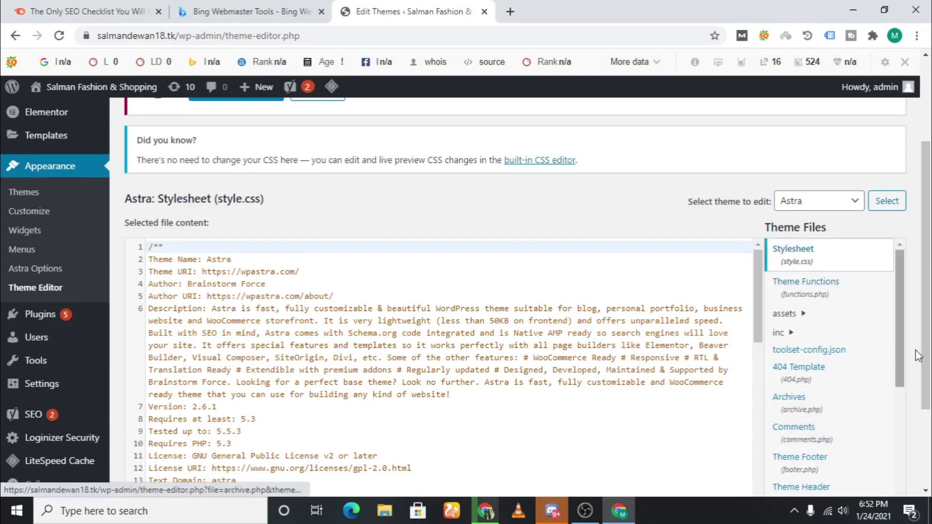
pyautogui.scroll(-3, 925, 291)
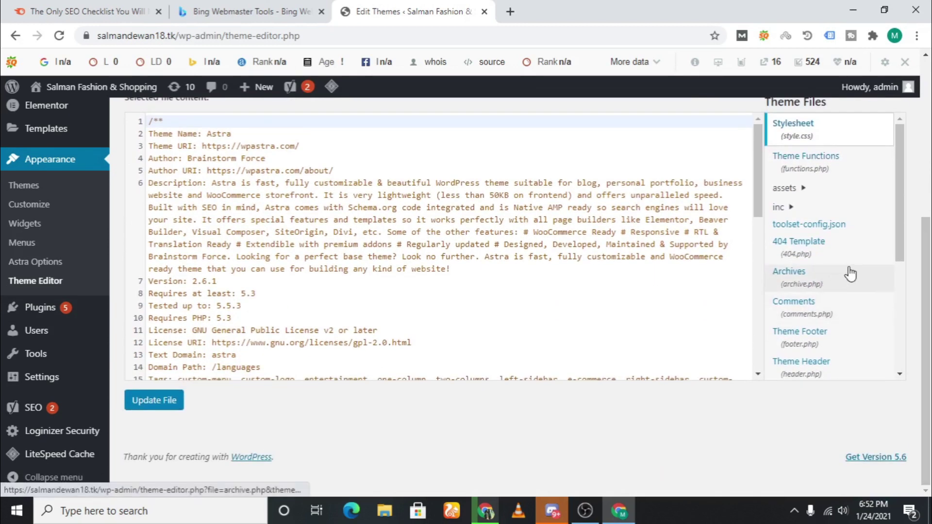
pyautogui.scroll(-2, 802, 376)
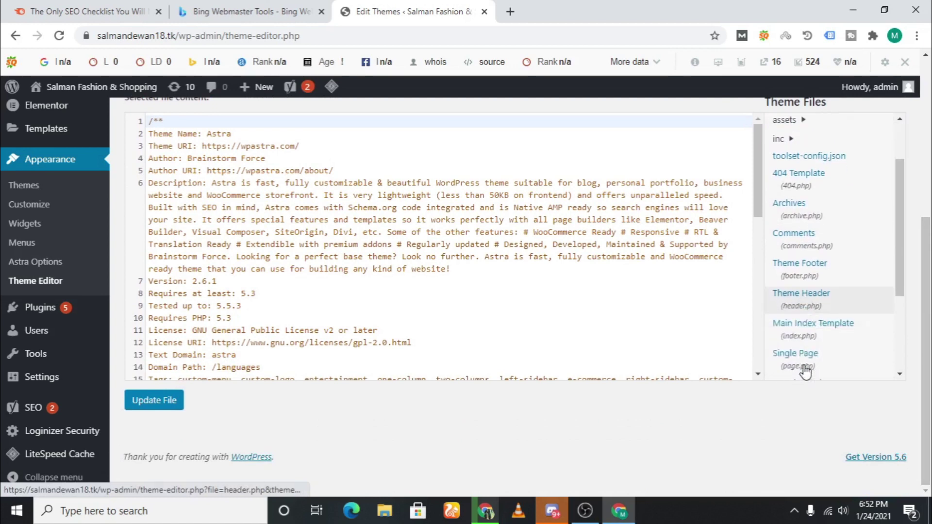
pyautogui.click(801, 297)
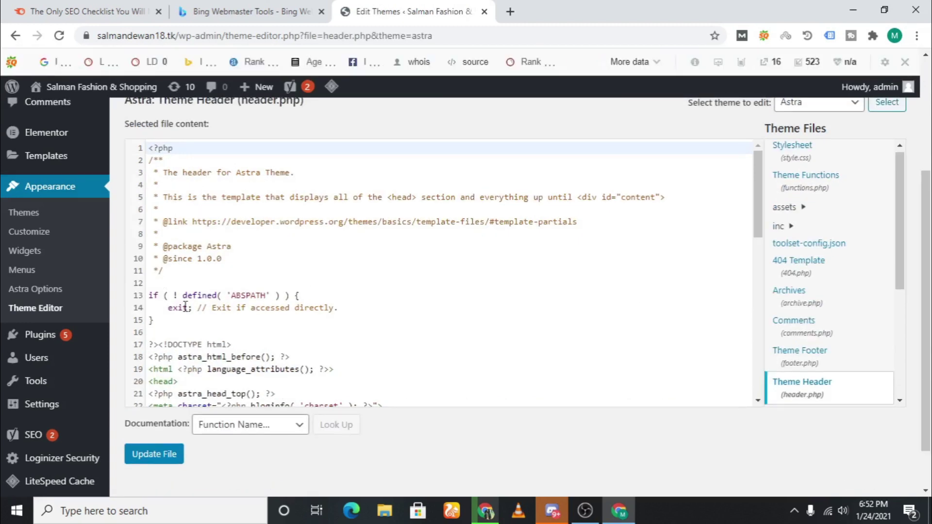
# Examine the code of header.php to locate the opening and closing head tags.
pyautogui.scroll(3, 437, 305)
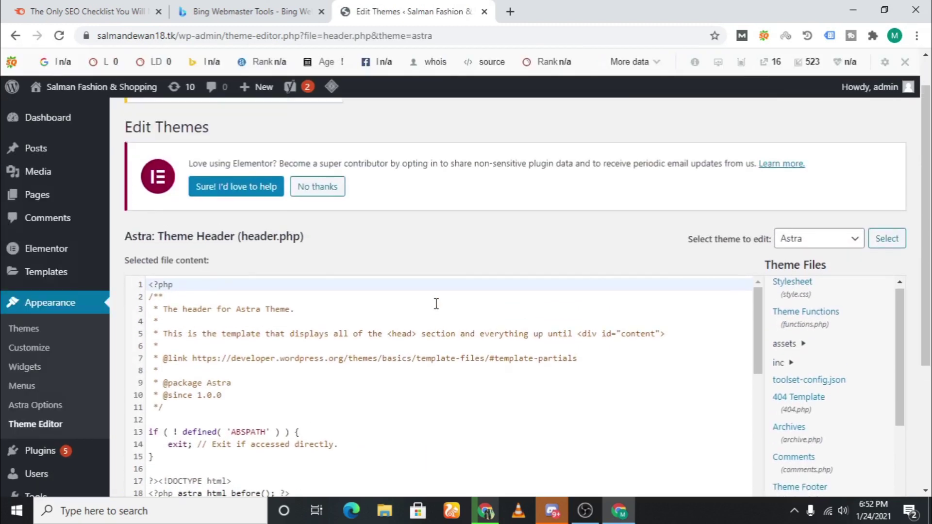
pyautogui.scroll(-2, 200, 329)
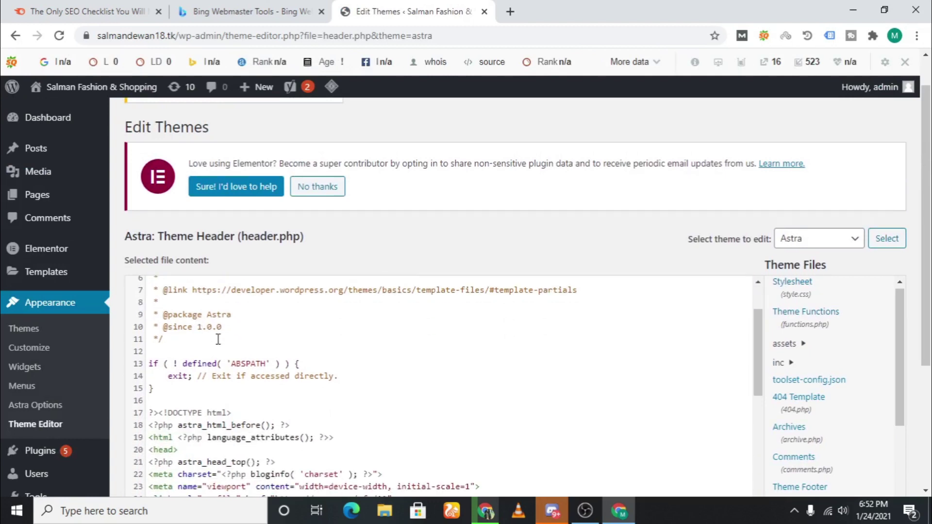
pyautogui.scroll(-2, 218, 339)
pyautogui.scroll(-8, 295, 340)
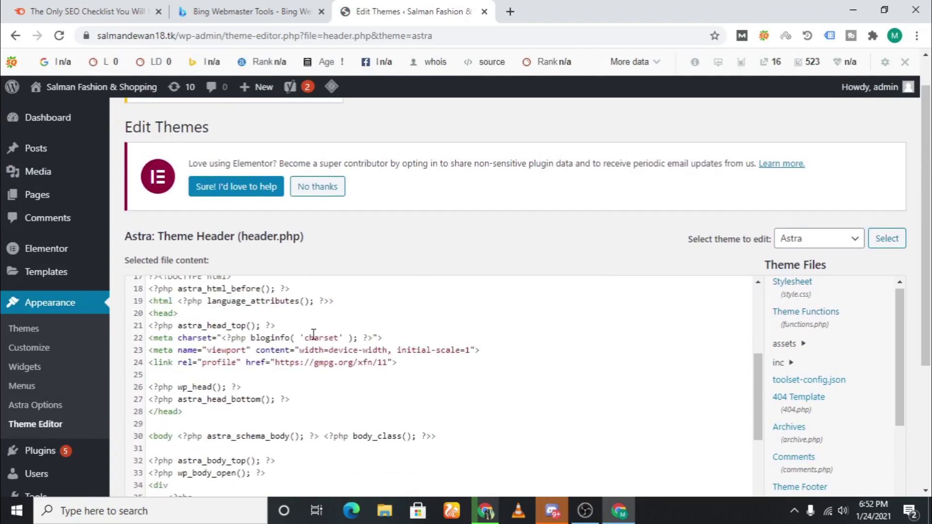
pyautogui.scroll(2, 299, 370)
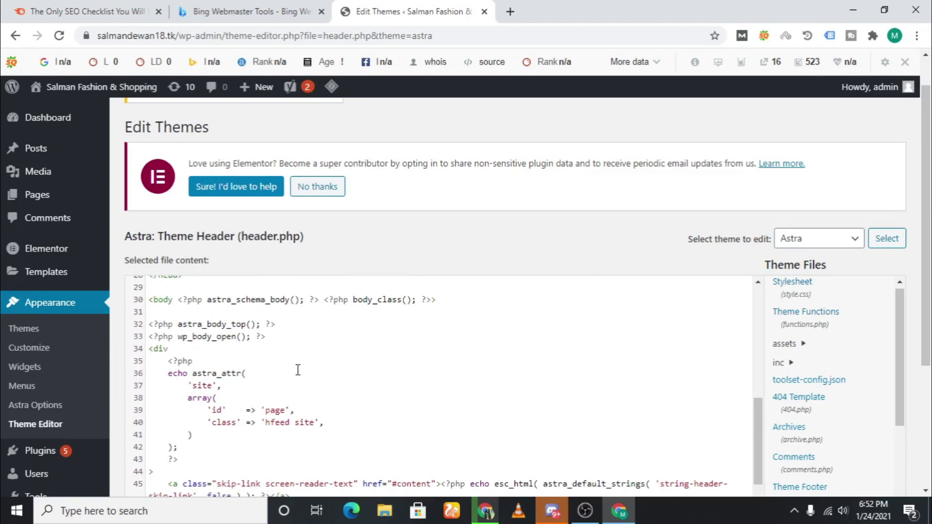
pyautogui.scroll(2, 298, 370)
pyautogui.scroll(4, 297, 370)
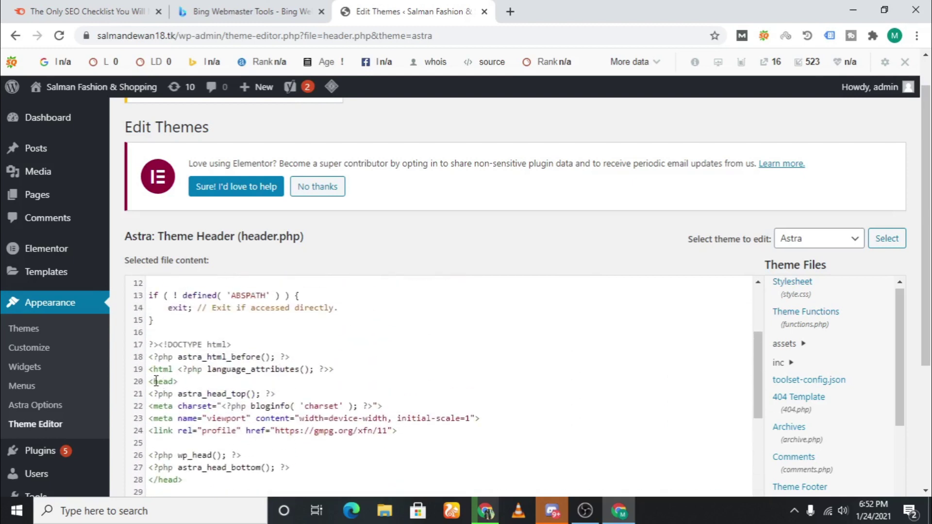
pyautogui.moveTo(150, 382); pyautogui.dragTo(176, 382)
pyautogui.moveTo(183, 480); pyautogui.dragTo(151, 481)
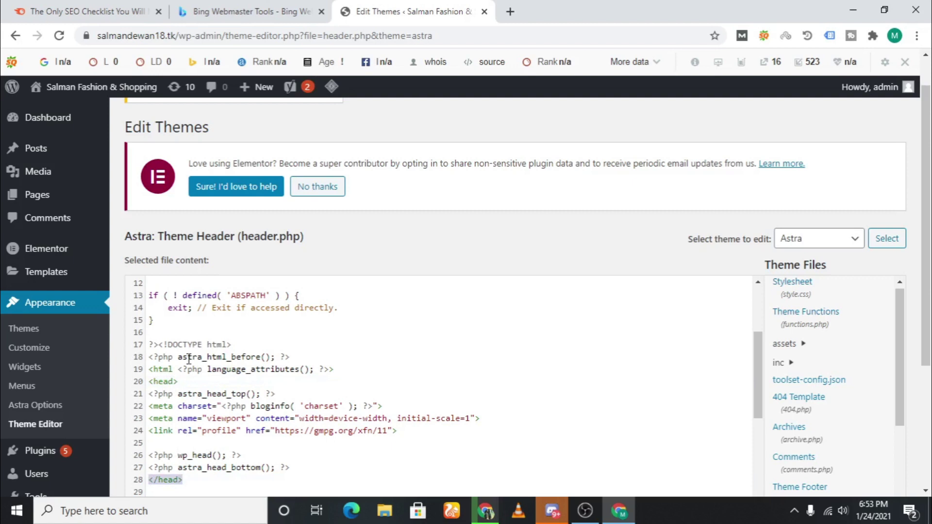
# Copy the msvalidate.01 meta tag from the site verification in Bing Webmaster Tools and return to the header.php editor.
pyautogui.click(216, 10)
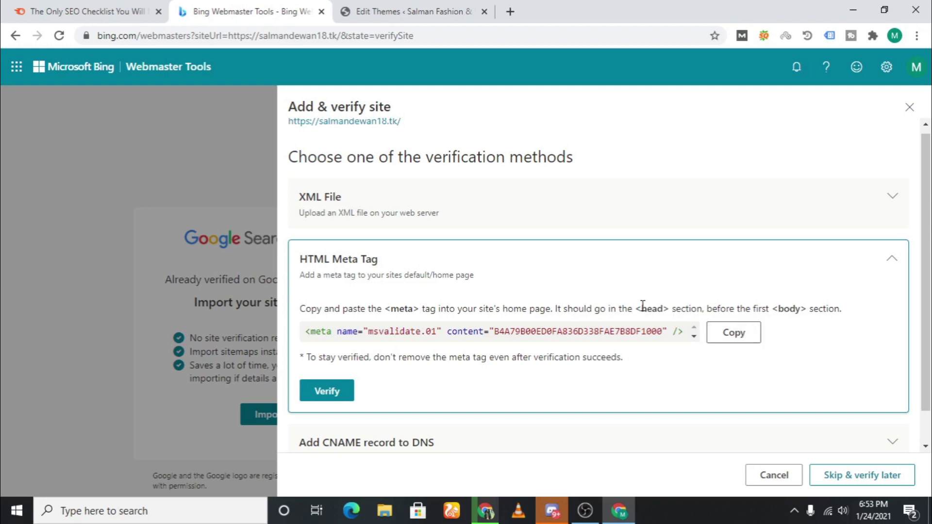
pyautogui.click(748, 335)
pyautogui.click(399, 11)
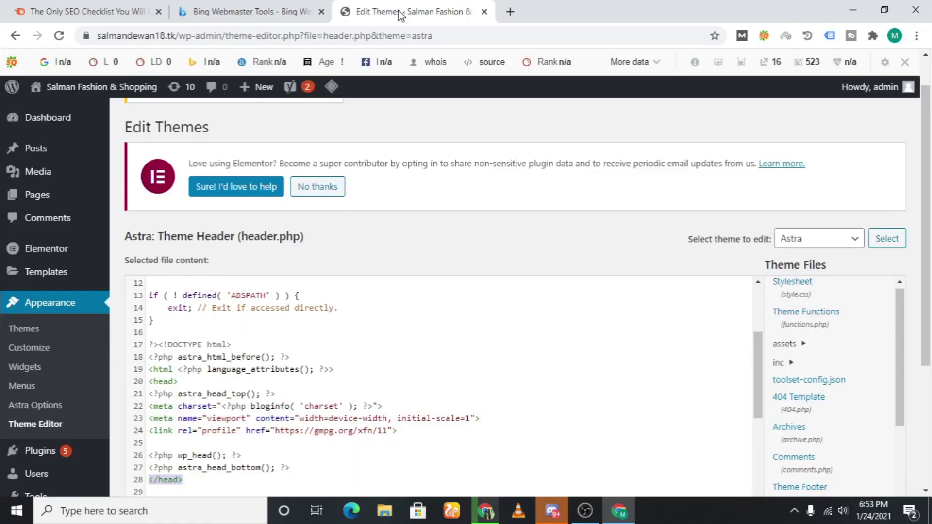
pyautogui.click(185, 381)
pyautogui.press('Return')
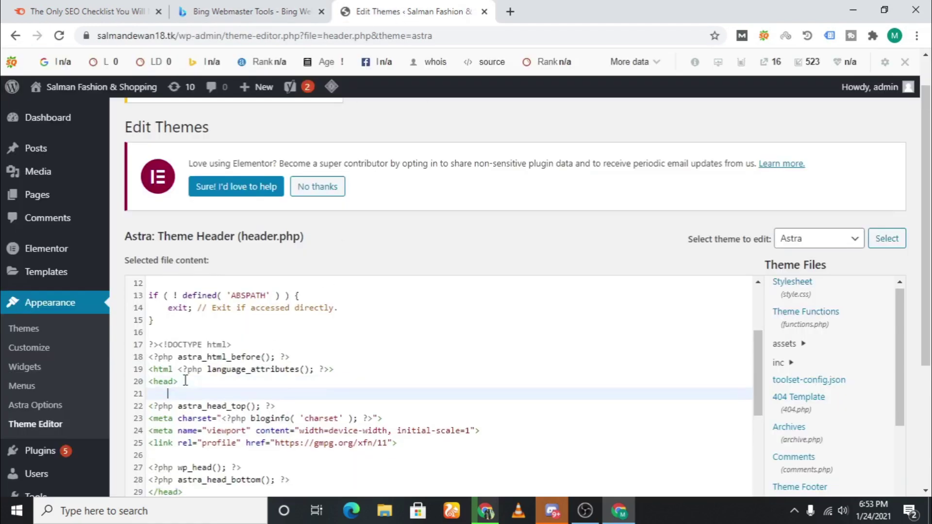
pyautogui.press('BackSpace')
pyautogui.press('BackSpace')
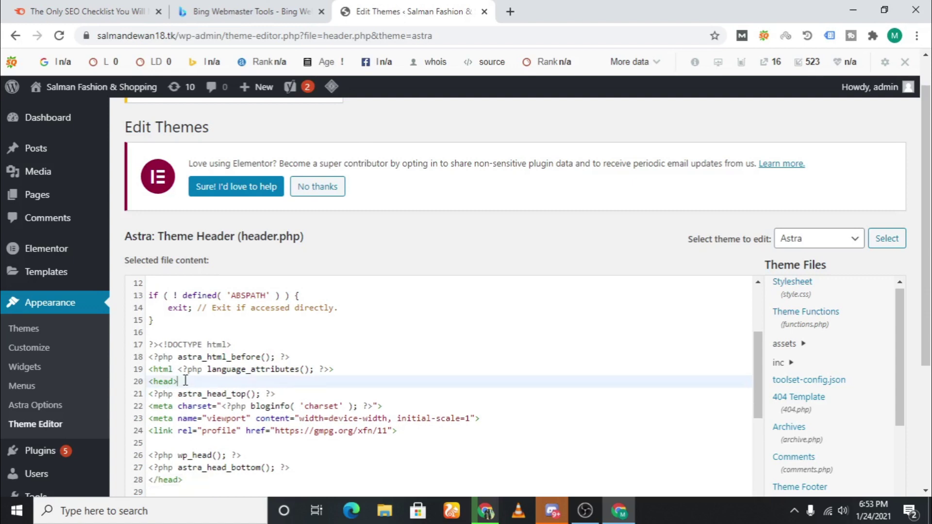
# Paste the Bing verification meta tag on a new line between the astra_head_bottom call and the closing head tag.
pyautogui.scroll(-2, 156, 468)
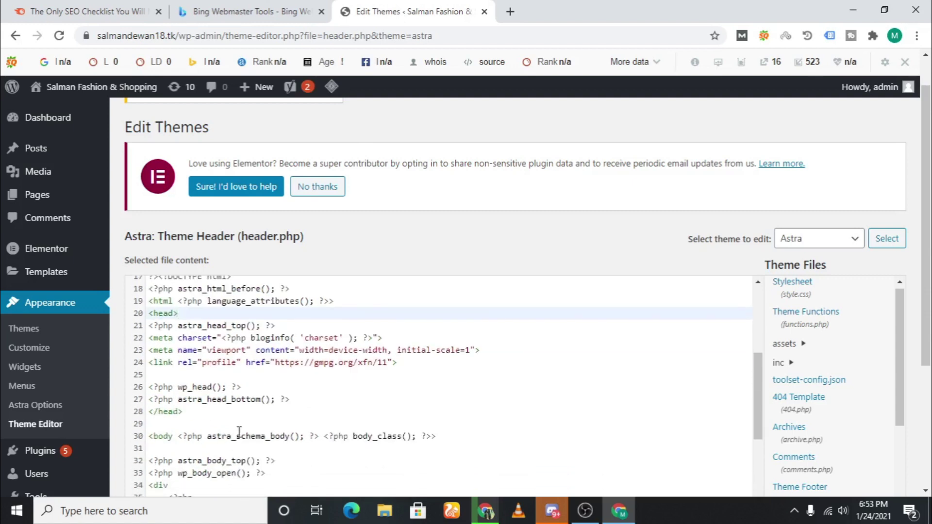
pyautogui.click(295, 399)
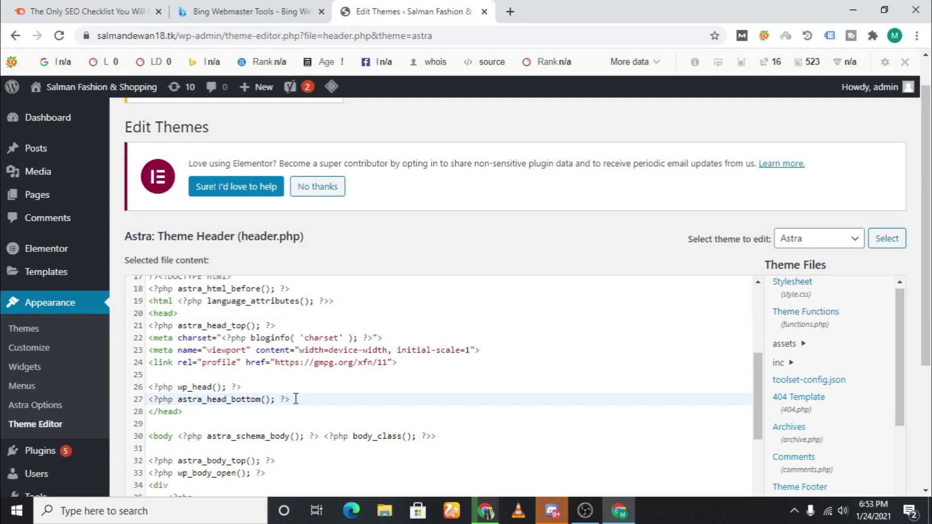
pyautogui.press('Return')
pyautogui.hotkey('ctrl', 'v')
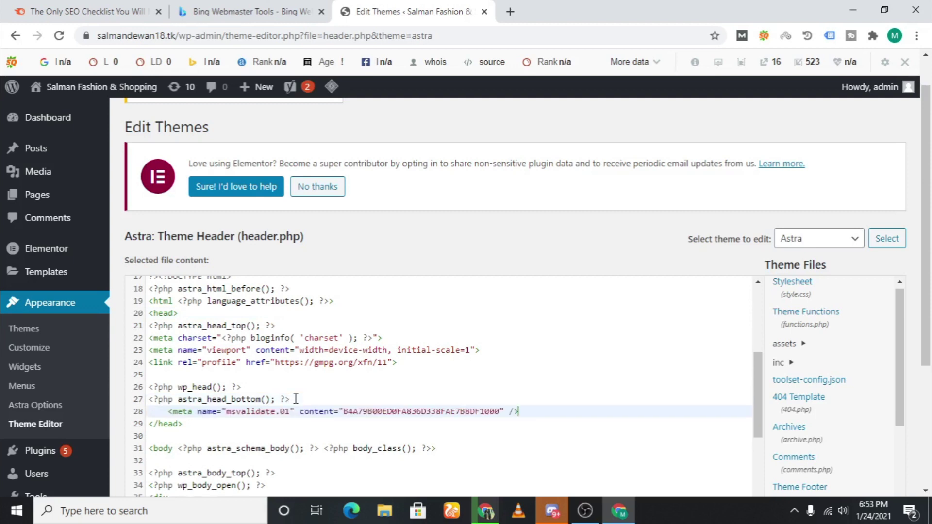
# Remove the indentation of the pasted meta tag line and save the updated header.php file.
pyautogui.keyDown('shift'); pyautogui.click(169, 411); pyautogui.keyUp('shift')
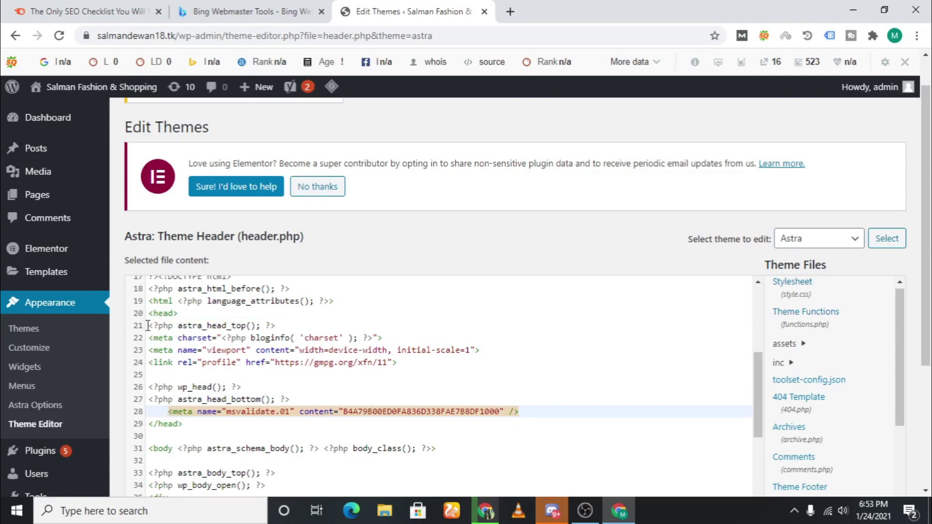
pyautogui.hotkey('shift', 'Tab')
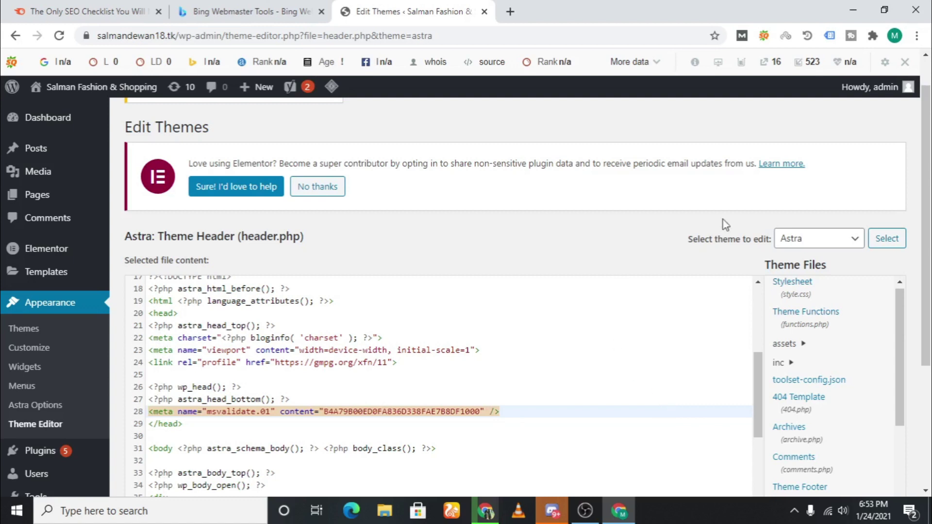
pyautogui.moveTo(926, 347); pyautogui.dragTo(928, 444)
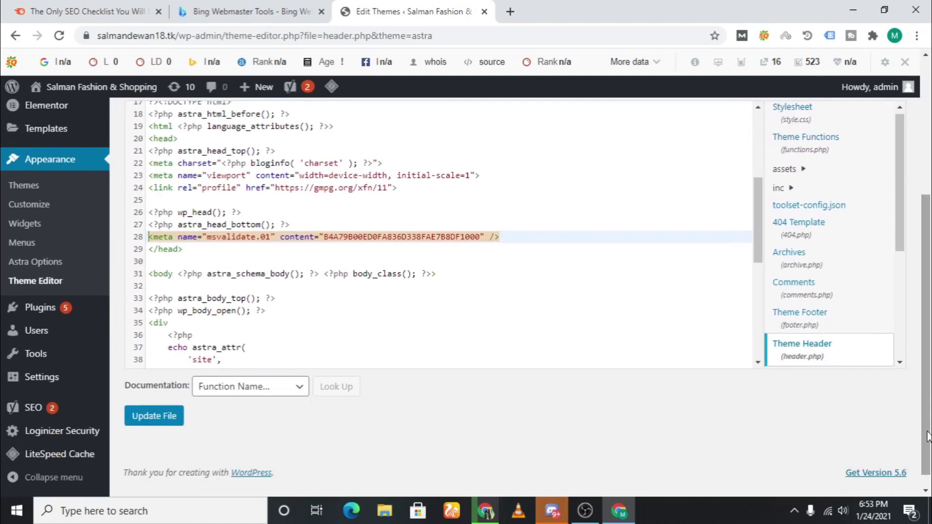
pyautogui.click(161, 418)
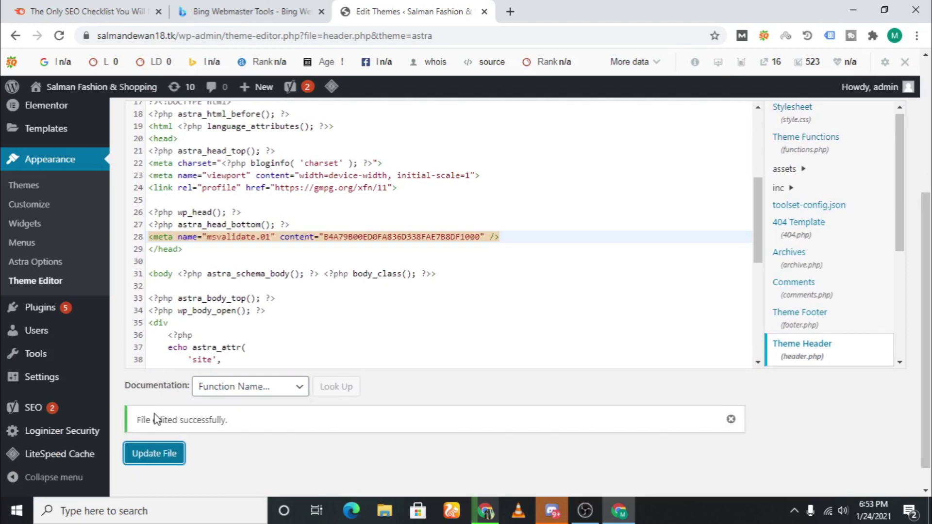
# Verify salmandewan18.tk in Bing Webmaster Tools with the HTML Meta Tag method, finish the site addition and return to the Semrush checklist.
pyautogui.click(196, 11)
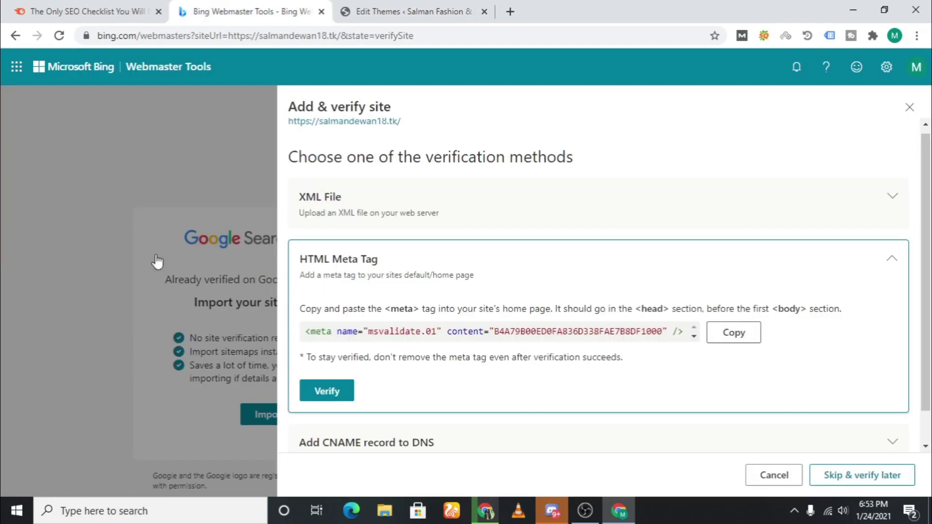
pyautogui.click(322, 394)
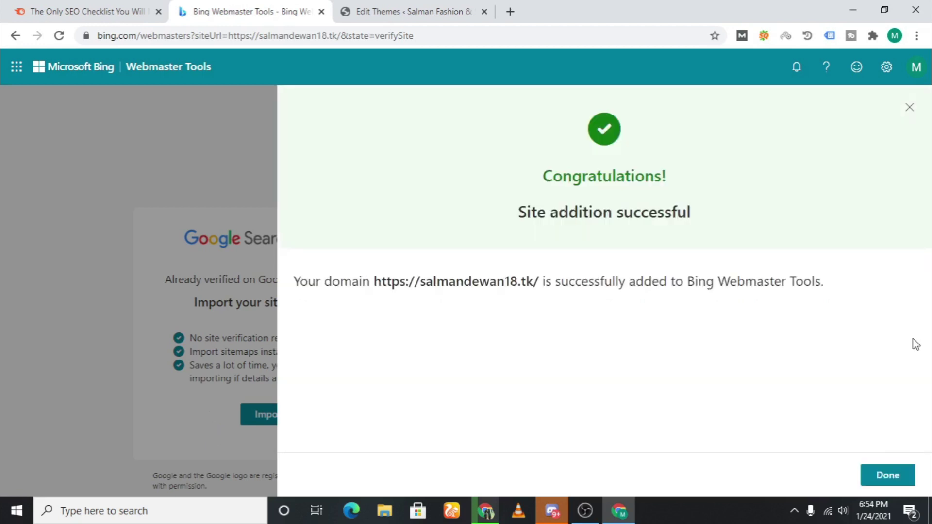
pyautogui.click(886, 477)
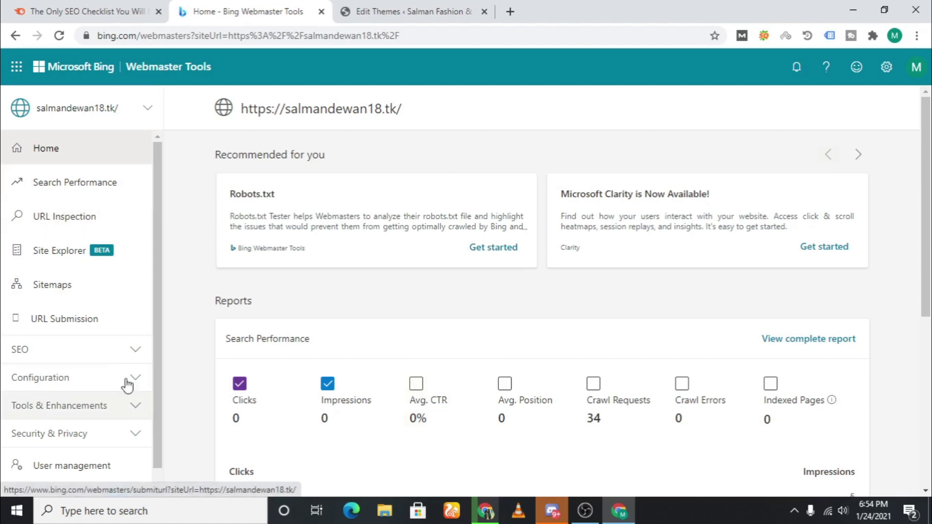
pyautogui.moveTo(157, 263); pyautogui.dragTo(155, 225)
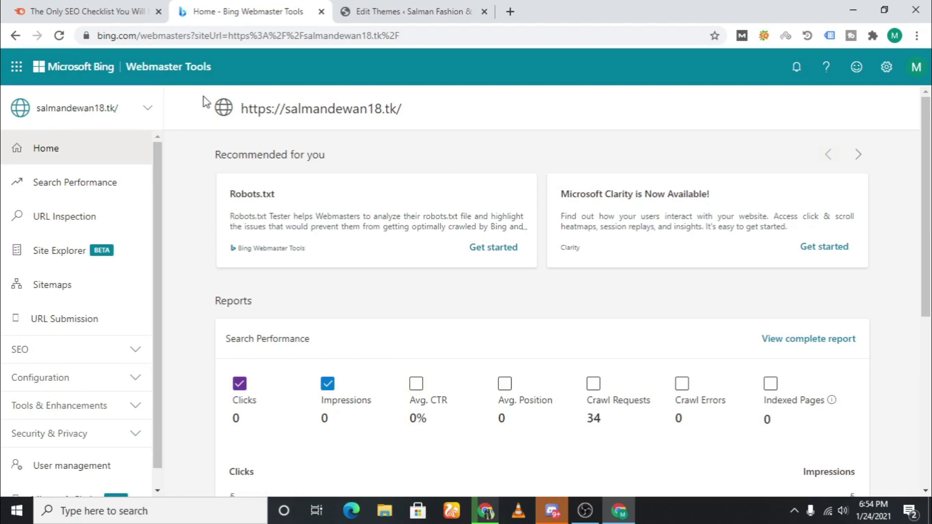
pyautogui.click(87, 11)
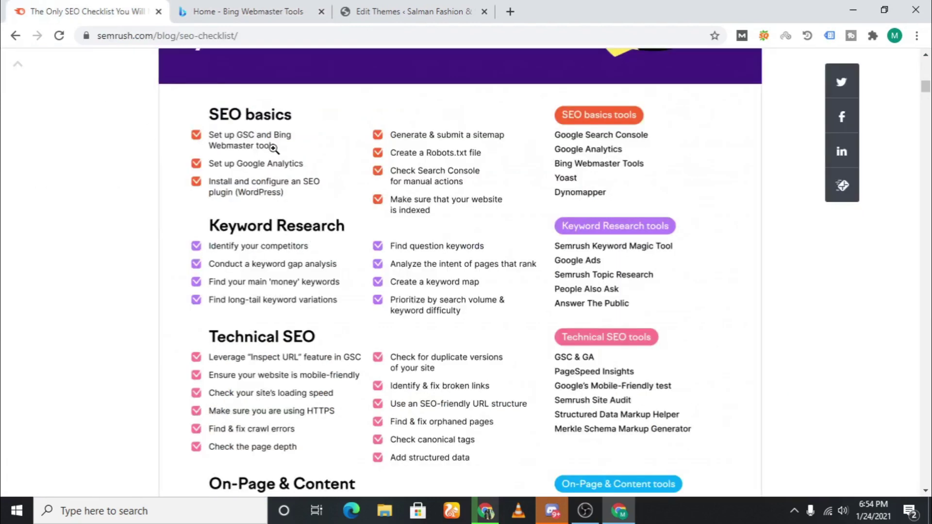